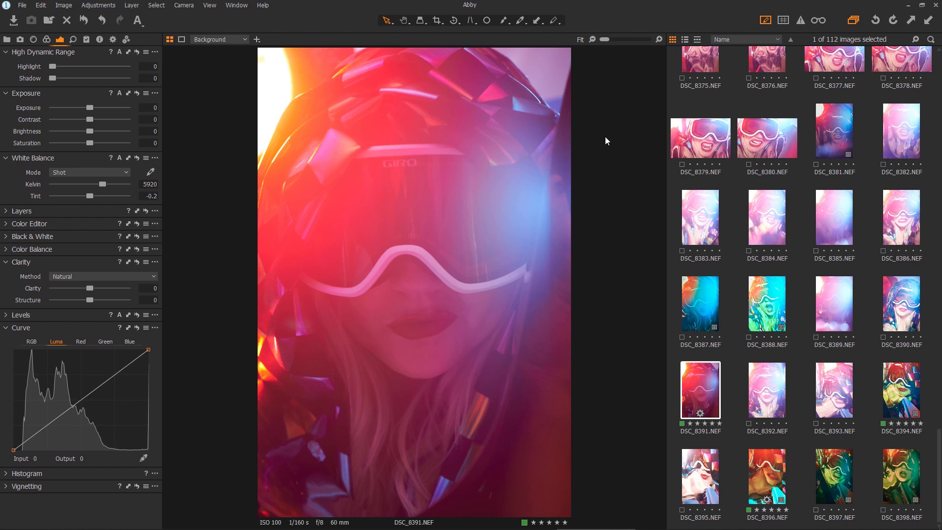
{"action": "left_click", "coordinate": [603, 143]}
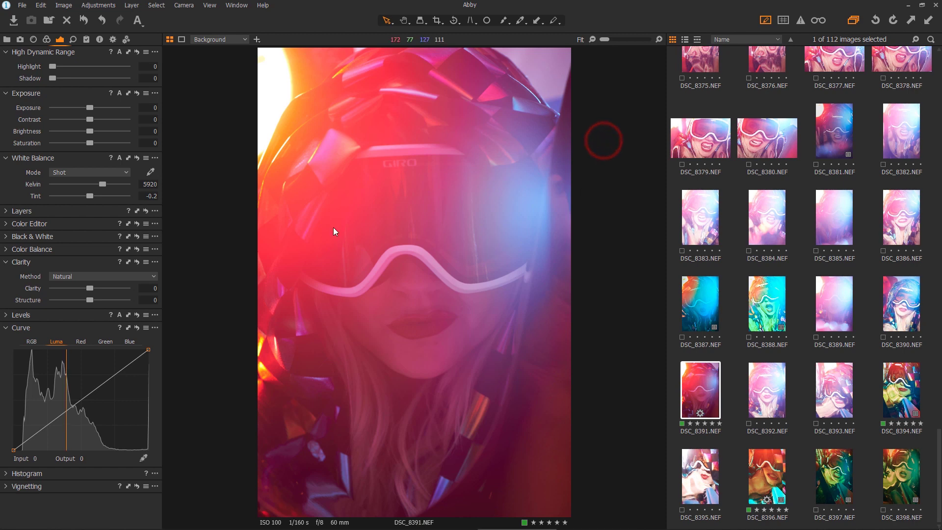
{"action": "left_click", "coordinate": [420, 184]}
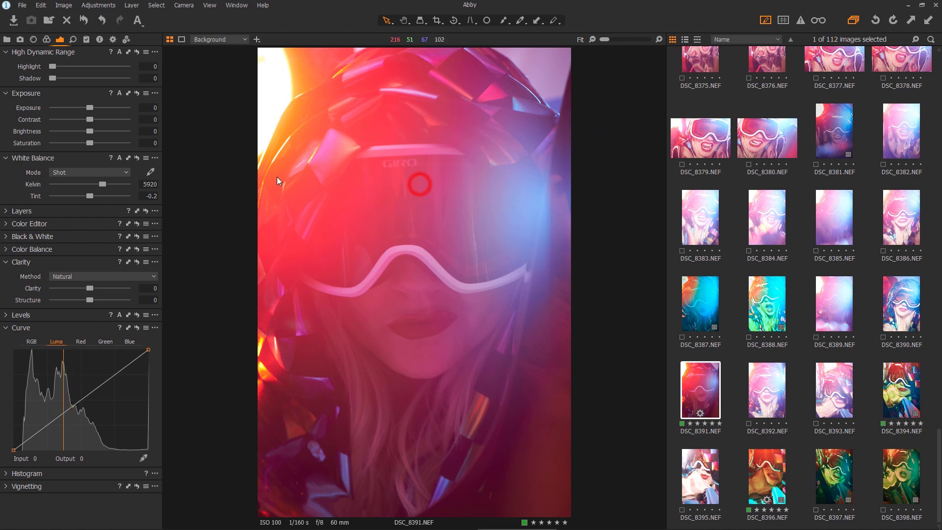
{"action": "left_click", "coordinate": [431, 254]}
{"action": "left_click", "coordinate": [239, 246]}
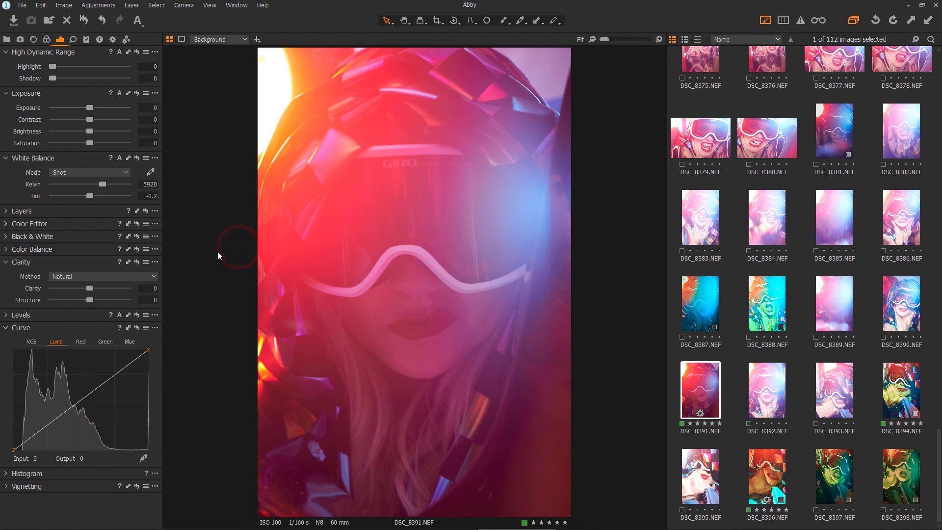
{"action": "left_click", "coordinate": [290, 30]}
{"action": "left_click", "coordinate": [375, 225]}
{"action": "left_click", "coordinate": [238, 211]}
- Reset all adjustments on DSC_8388.NEF and DSC_8387.NEF to their original raw state
{"action": "left_click", "coordinate": [768, 317]}
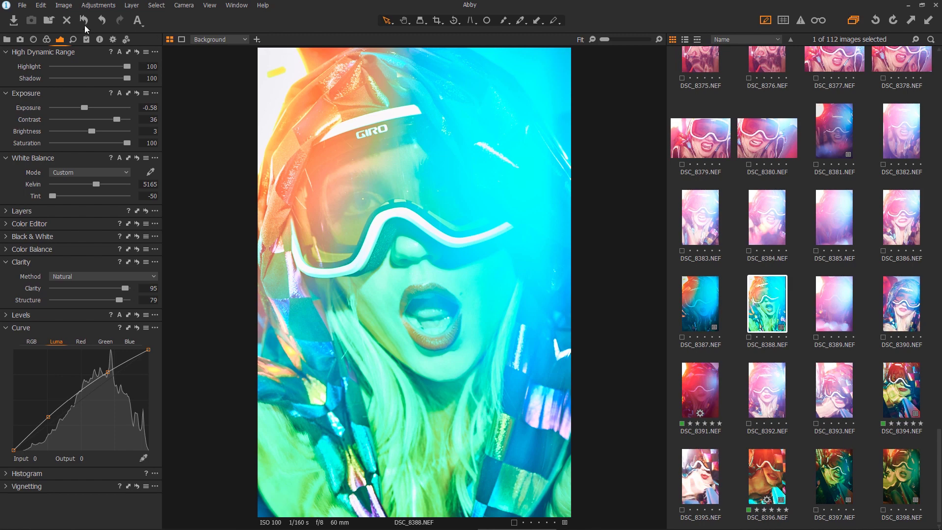
{"action": "left_click", "coordinate": [697, 291]}
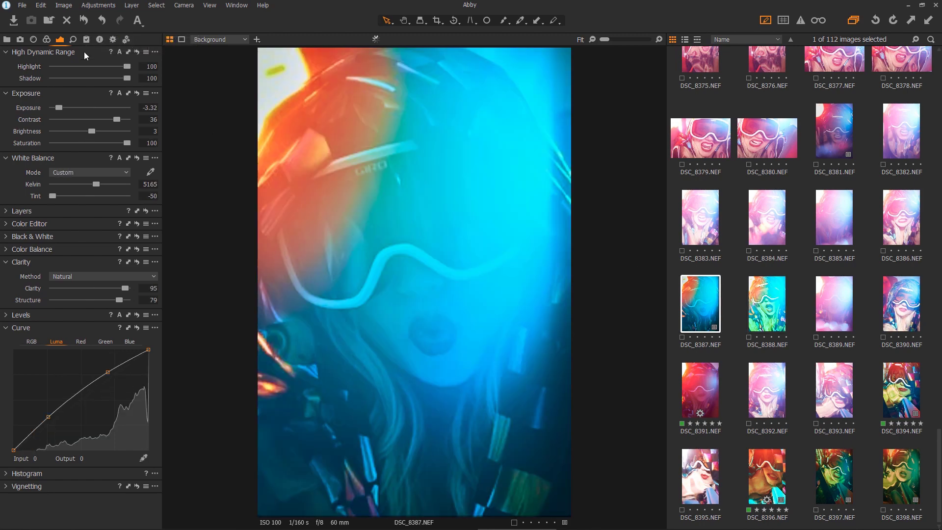
{"action": "left_click", "coordinate": [84, 20]}
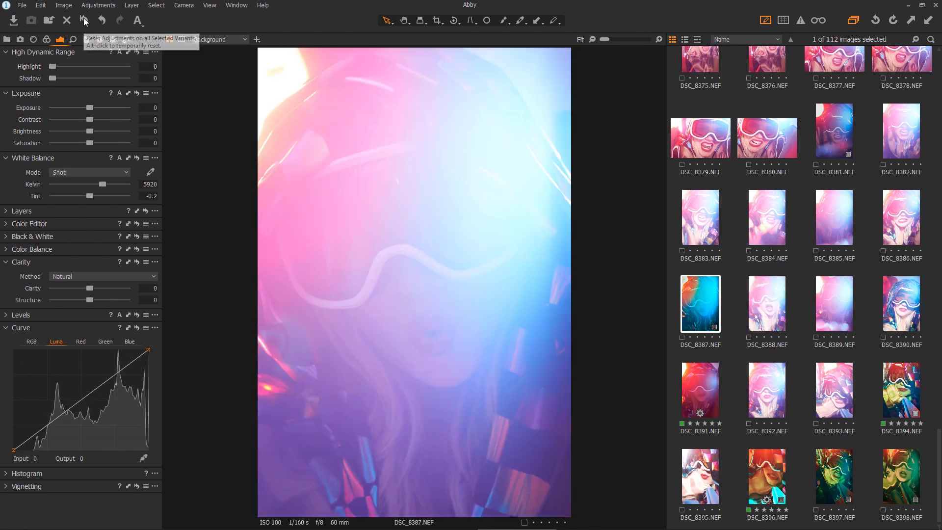
- Review DSC_8385.NEF and DSC_8390.NEF at preview size, and return to DSC_8391.NEF
{"action": "left_click", "coordinate": [820, 223]}
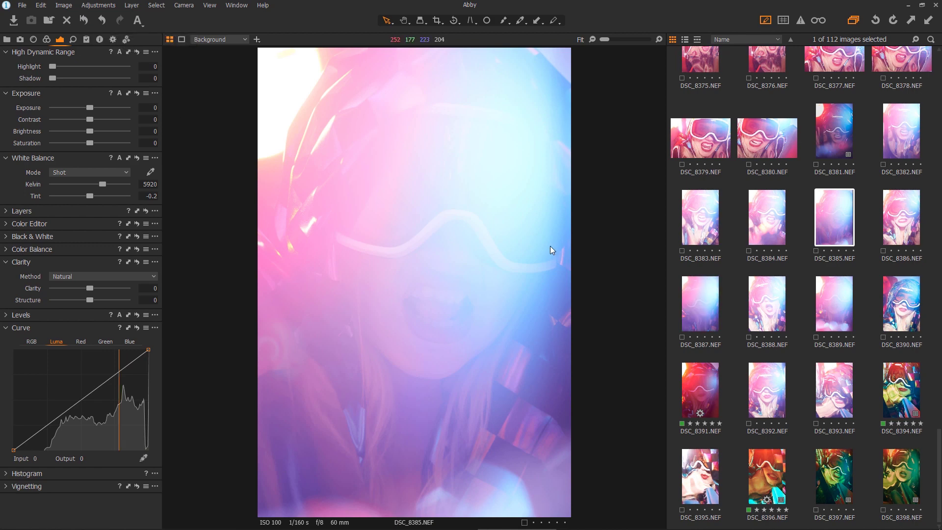
{"action": "left_click", "coordinate": [887, 312]}
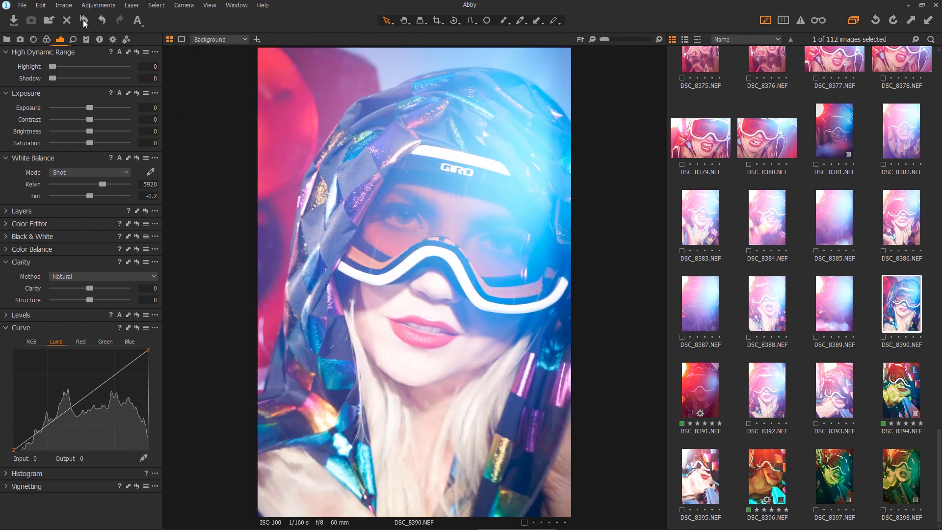
{"action": "left_click", "coordinate": [707, 401]}
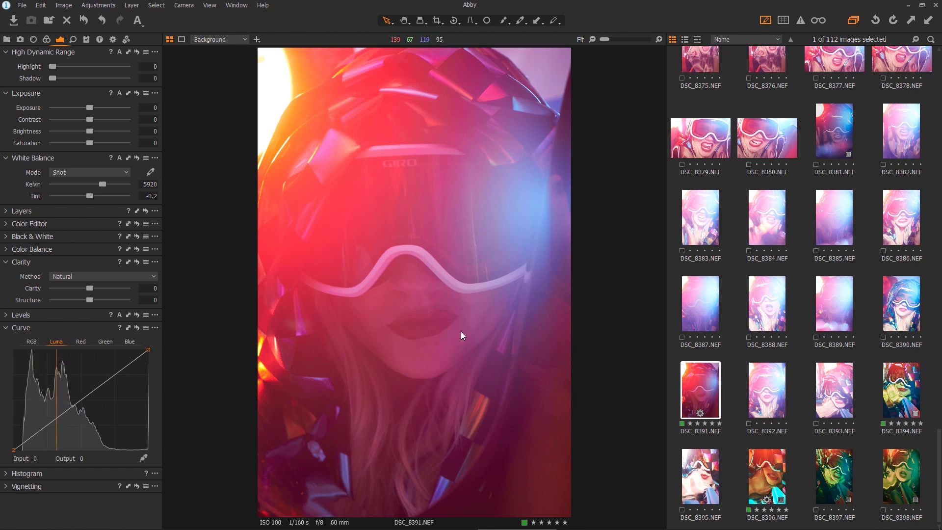
- Try DSC_8396.NEF's adjustments on DSC_8391.NEF with exposure at 0.58, undo both changes and select DSC_8391.NEF alone
{"action": "left_click", "coordinate": [769, 485], "text": "ctrl"}
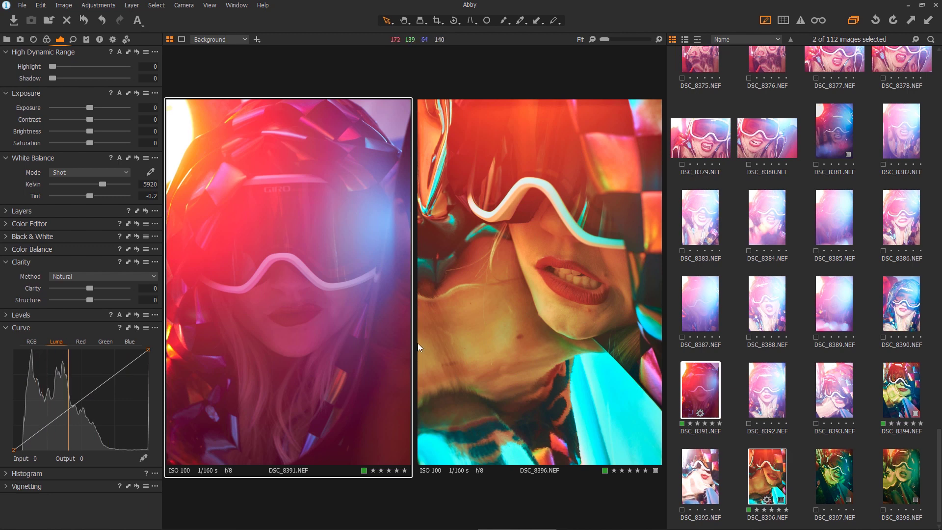
{"action": "left_click", "coordinate": [490, 258]}
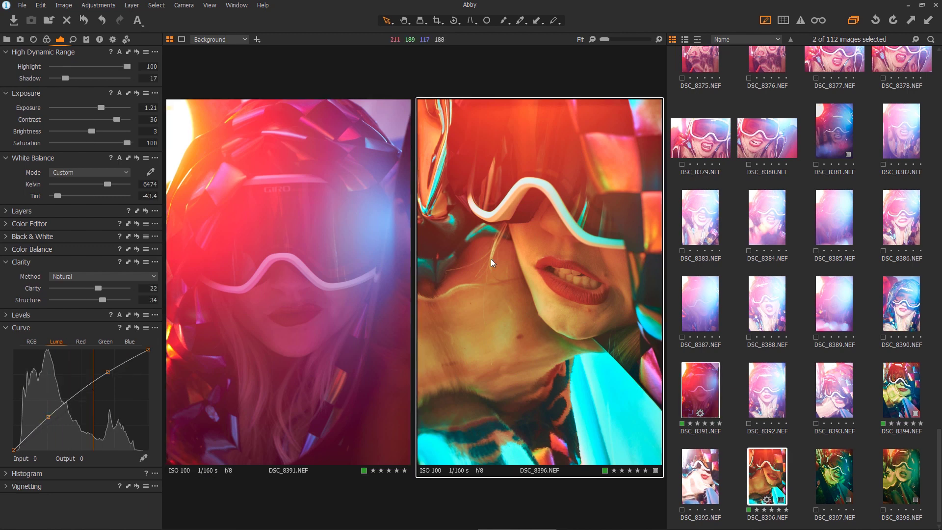
{"action": "left_click", "coordinate": [355, 294]}
{"action": "key", "text": "ctrl+shift+v"}
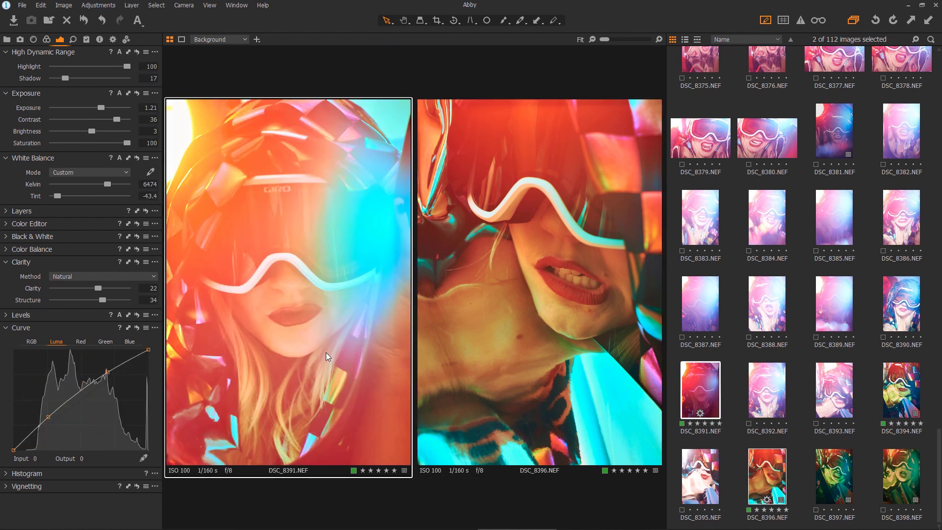
{"action": "left_click", "coordinate": [95, 108]}
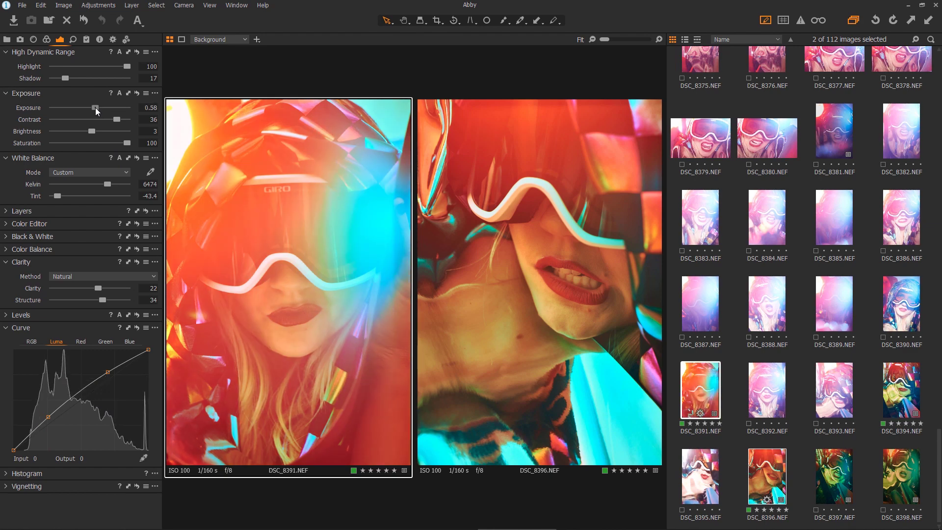
{"action": "key", "text": "ctrl+z"}
{"action": "key", "text": "ctrl+z"}
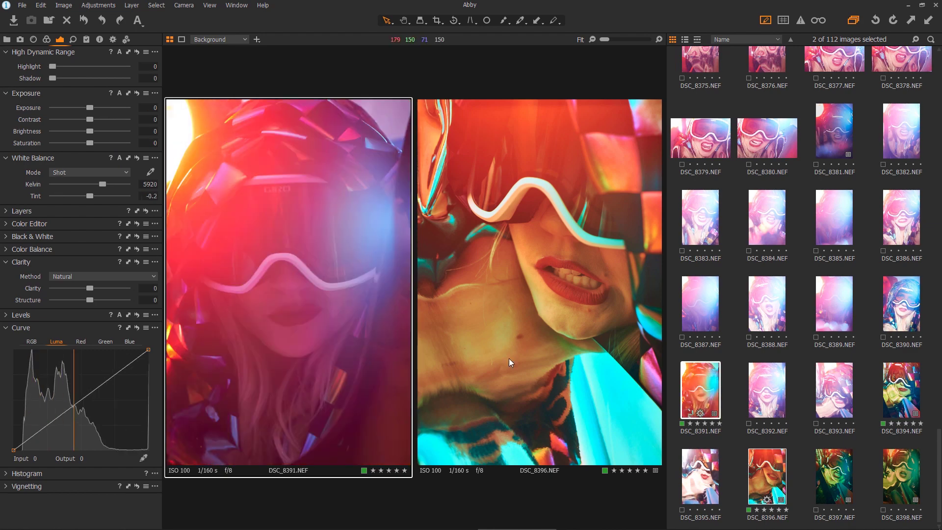
{"action": "left_click", "coordinate": [720, 432]}
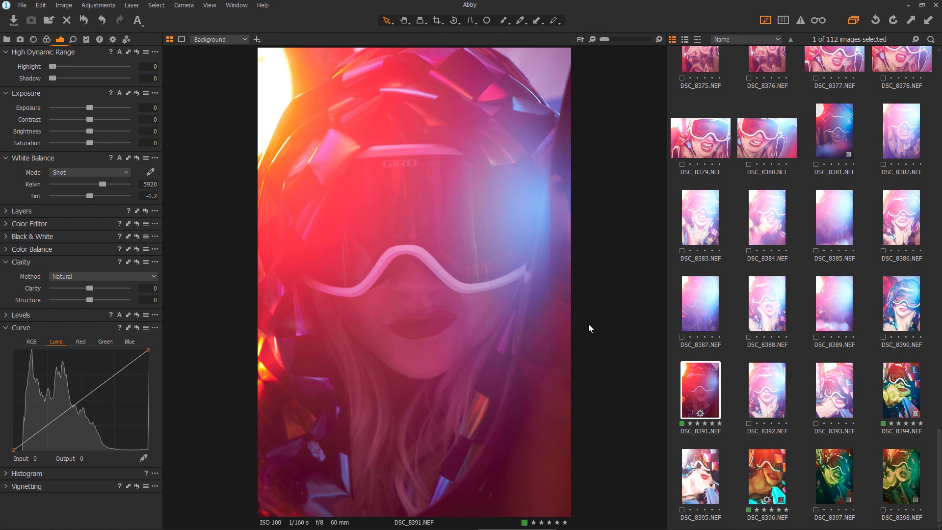
- Set the contrast of DSC_8391.NEF to 36 and its saturation to 100
{"action": "left_click", "coordinate": [115, 120]}
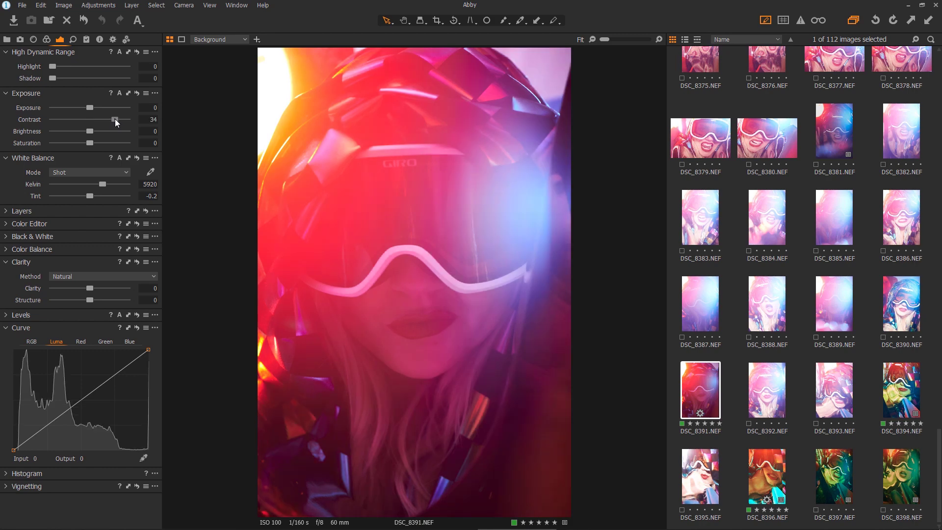
{"action": "left_click_drag", "start_coordinate": [115, 119], "coordinate": [118, 118]}
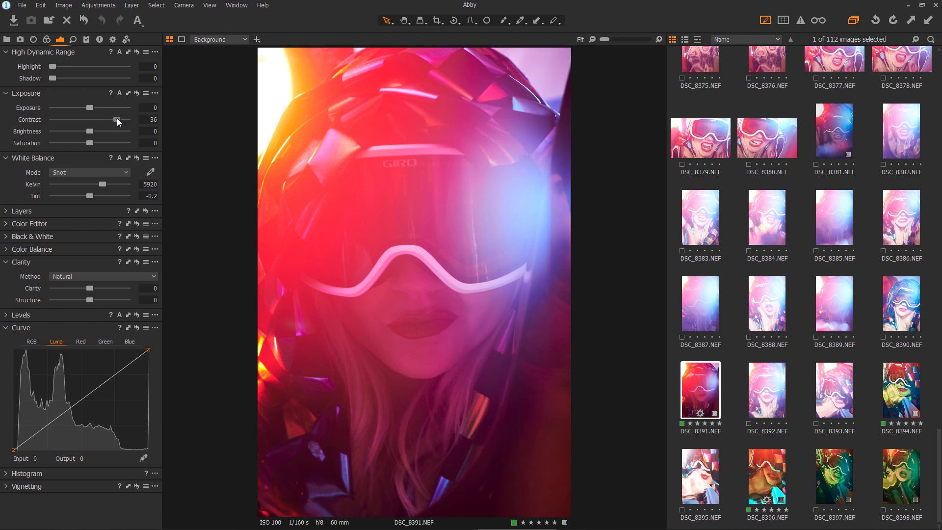
{"action": "left_click", "coordinate": [156, 122]}
{"action": "scroll", "coordinate": [356, 317], "scroll_direction": "up", "scroll_amount": 2}
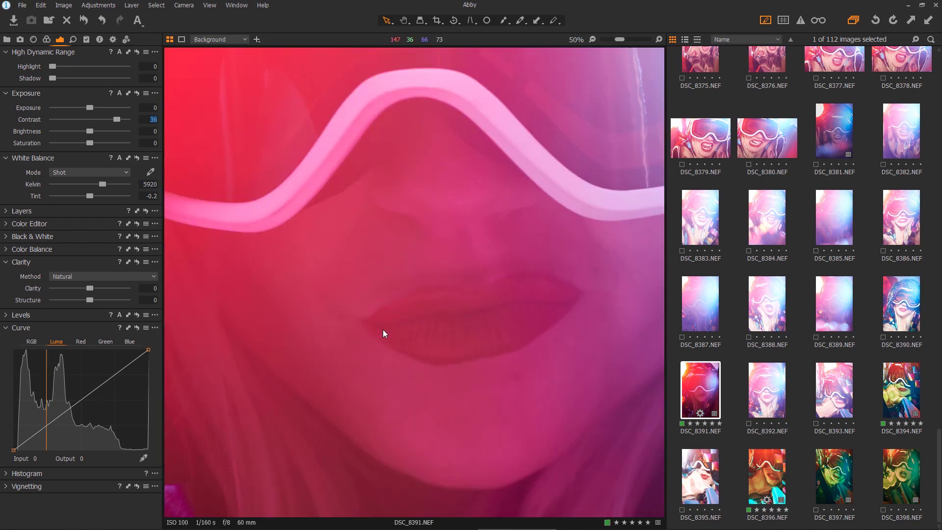
{"action": "scroll", "coordinate": [383, 333], "scroll_direction": "down", "scroll_amount": 2}
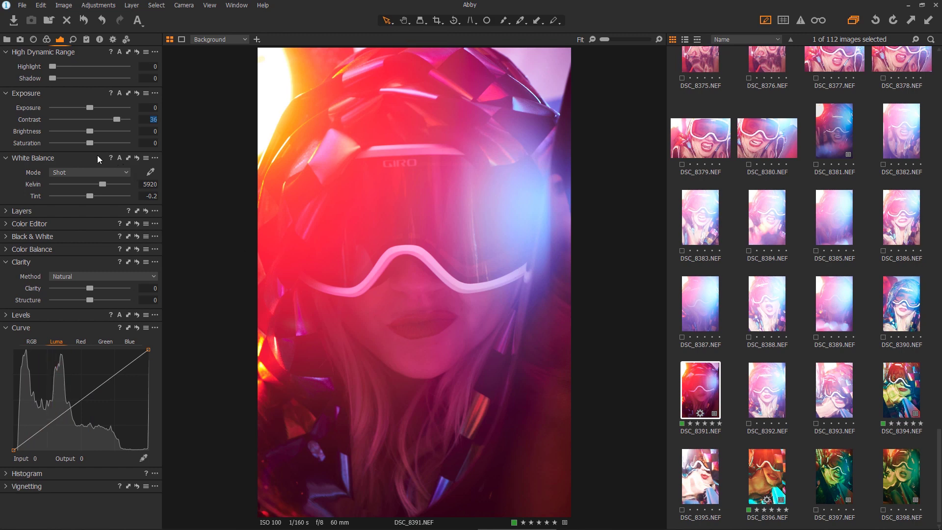
{"action": "left_click_drag", "start_coordinate": [104, 146], "coordinate": [112, 146]}
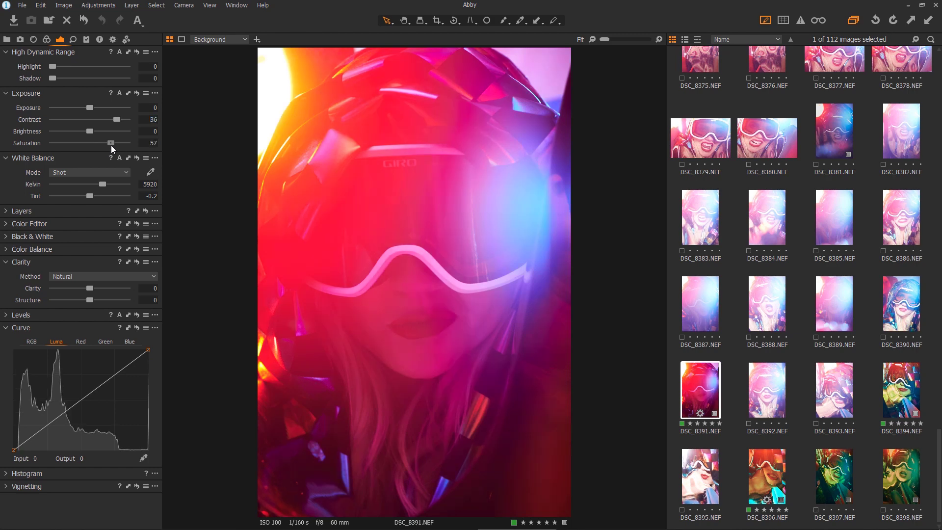
{"action": "left_click_drag", "start_coordinate": [111, 146], "coordinate": [126, 144]}
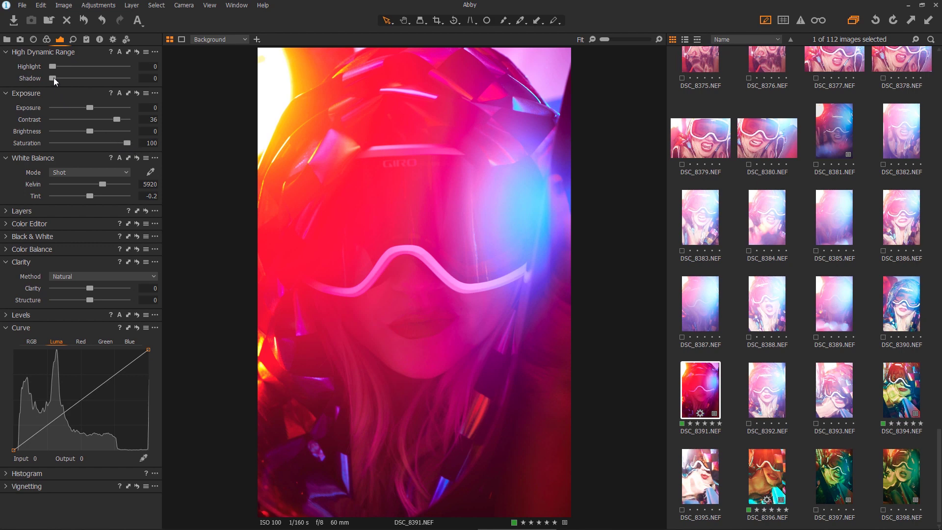
- Raise the High Dynamic Range highlight and shadow to 100 and set the white balance tint to -50
{"action": "left_click_drag", "start_coordinate": [54, 78], "coordinate": [130, 81]}
{"action": "left_click_drag", "start_coordinate": [63, 66], "coordinate": [159, 79]}
{"action": "left_click_drag", "start_coordinate": [90, 196], "coordinate": [51, 196]}
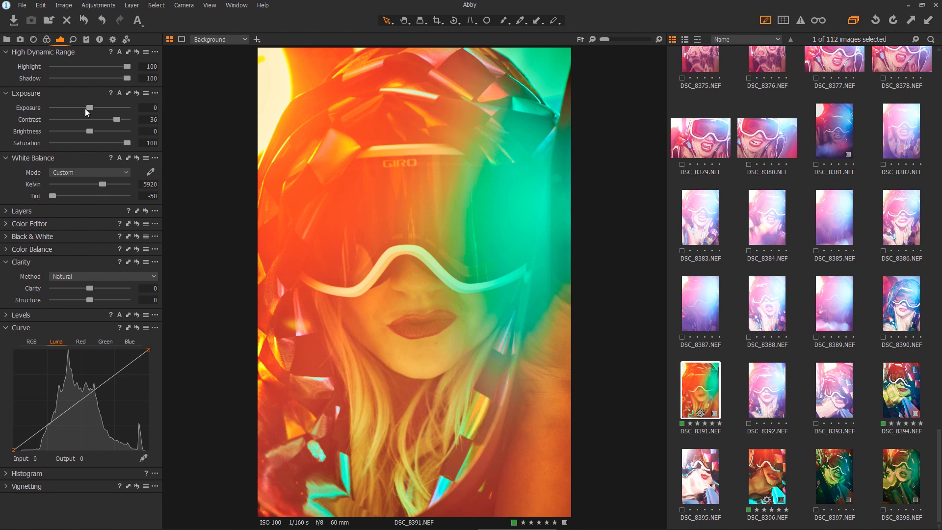
- Lower the exposure to -0.89 and set the High Dynamic Range highlight to 79 and shadow to 86
{"action": "left_click_drag", "start_coordinate": [85, 109], "coordinate": [83, 110]}
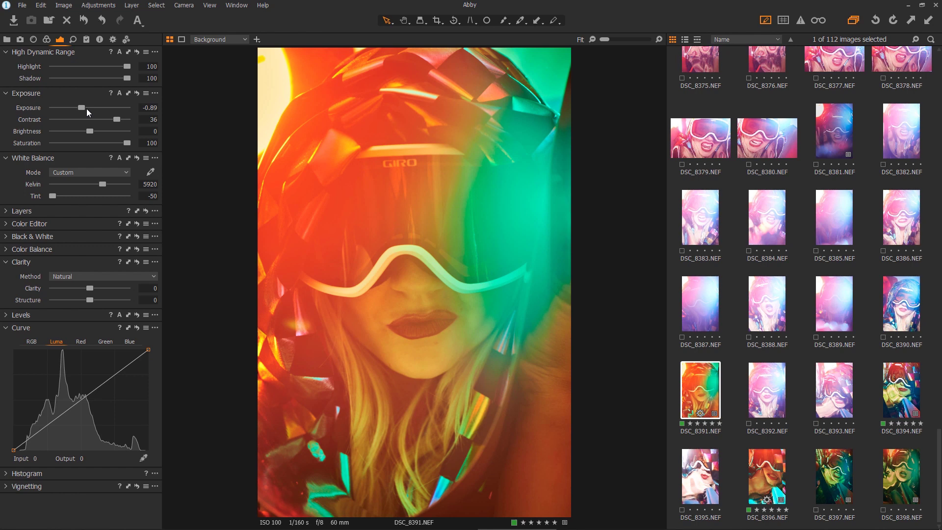
{"action": "mouse_move", "coordinate": [126, 66]}
{"action": "left_mouse_down"}
{"action": "mouse_move", "coordinate": [92, 78]}
{"action": "mouse_move", "coordinate": [116, 78]}
{"action": "left_mouse_up"}
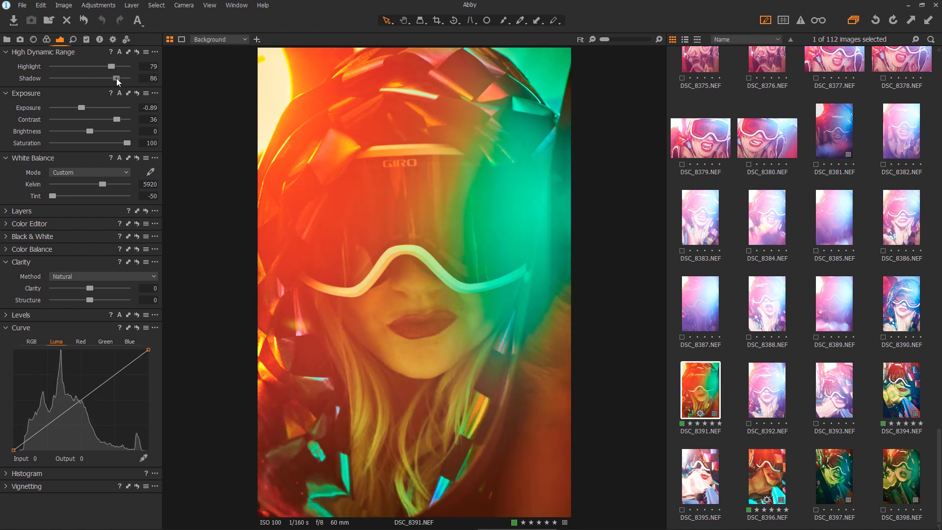
{"action": "scroll", "coordinate": [375, 204], "scroll_direction": "up", "scroll_amount": 3}
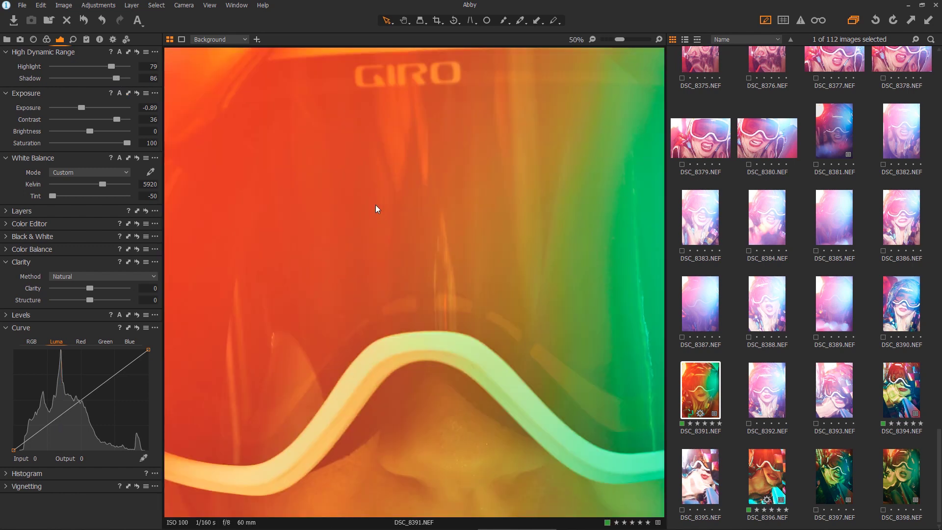
{"action": "scroll", "coordinate": [463, 240], "scroll_direction": "down", "scroll_amount": 3}
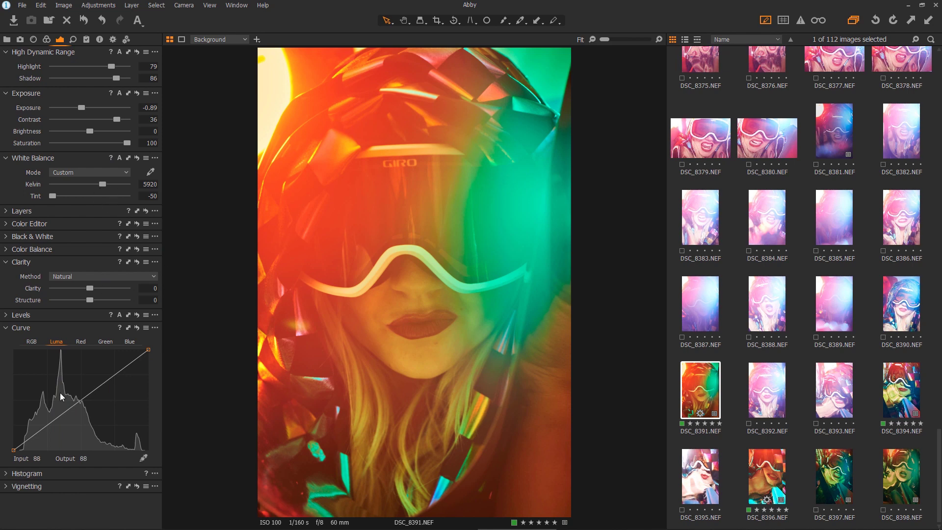
- Shape the Luma curve with a lowered shadow point and a slightly lowered highlight point, raising the black point to output 20
{"action": "left_click_drag", "start_coordinate": [49, 422], "coordinate": [52, 426]}
{"action": "left_click_drag", "start_coordinate": [111, 382], "coordinate": [110, 380]}
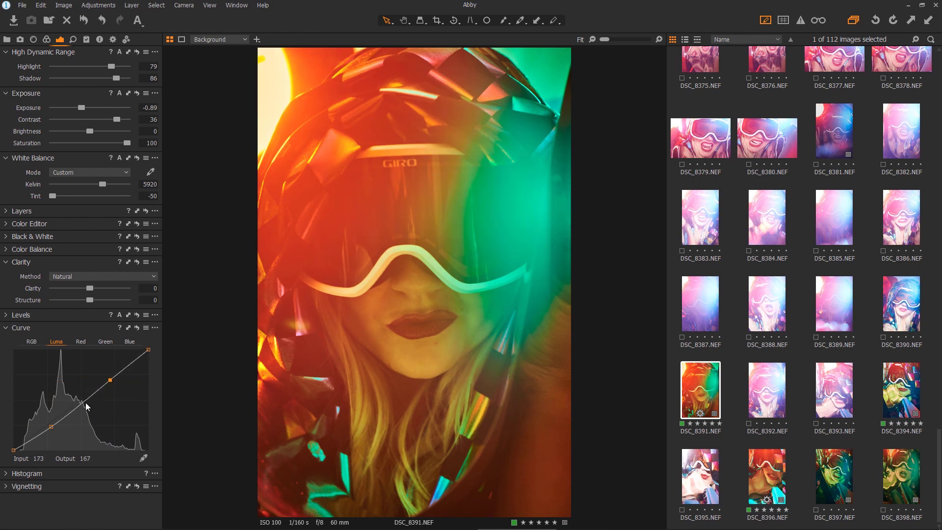
{"action": "left_click_drag", "start_coordinate": [13, 448], "coordinate": [13, 443]}
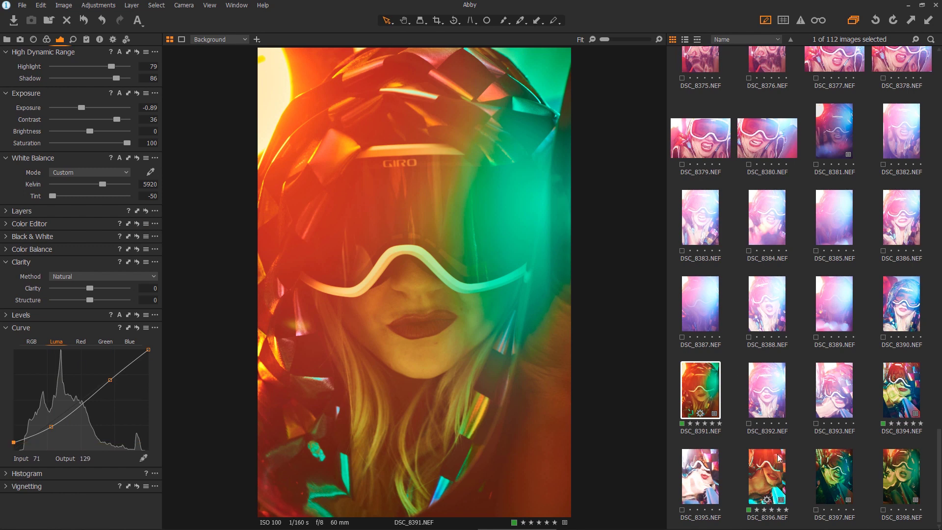
- Compare DSC_8391.NEF side by side with DSC_8396.NEF and DSC_8398.NEF, and return to DSC_8391.NEF alone
{"action": "left_click", "coordinate": [770, 470], "text": "ctrl"}
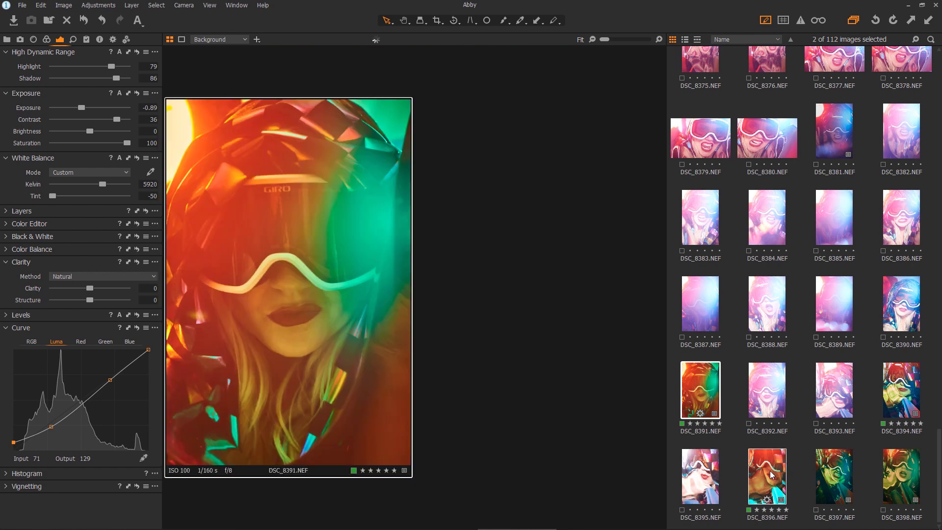
{"action": "left_click", "coordinate": [906, 483], "text": "ctrl"}
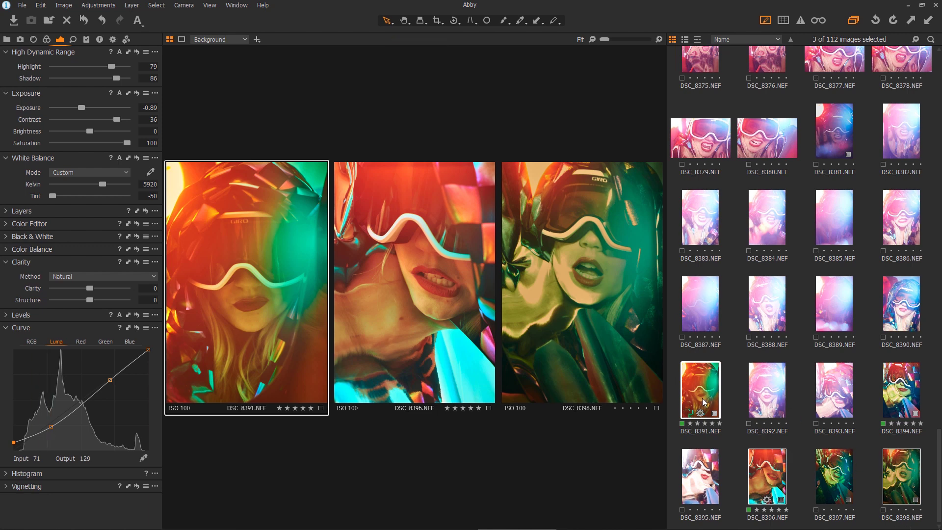
{"action": "left_click", "coordinate": [906, 484], "text": "ctrl"}
{"action": "left_click", "coordinate": [773, 478], "text": "ctrl"}
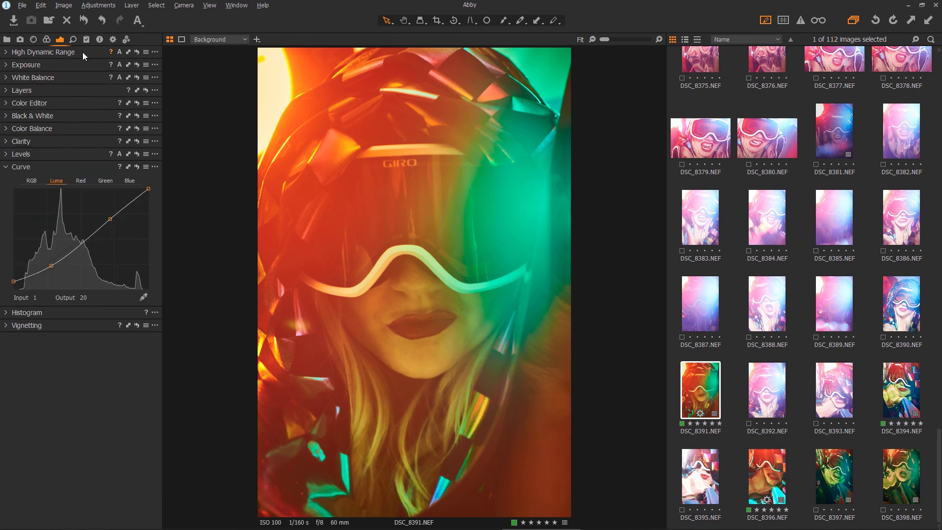
- Expand the High Dynamic Range and Exposure tools and set the exposure to -0.84
{"action": "left_click", "coordinate": [5, 55]}
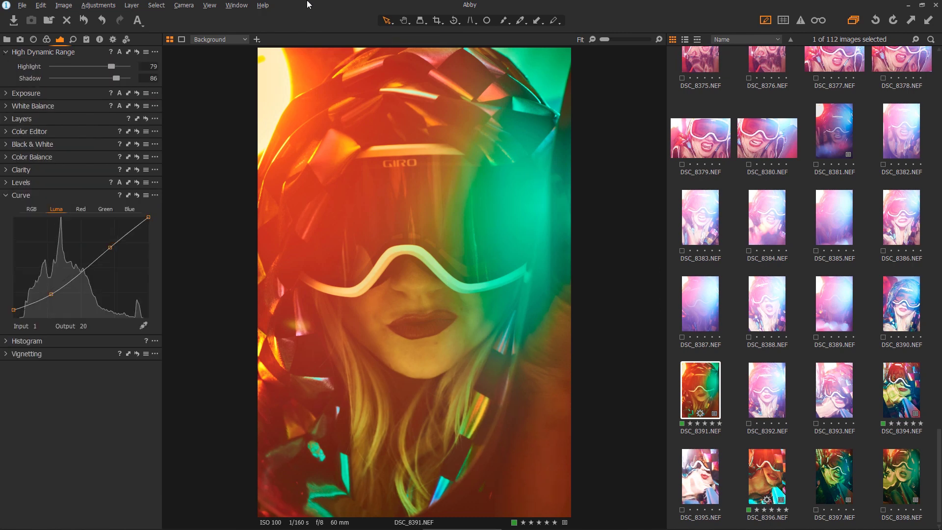
{"action": "left_click", "coordinate": [6, 93]}
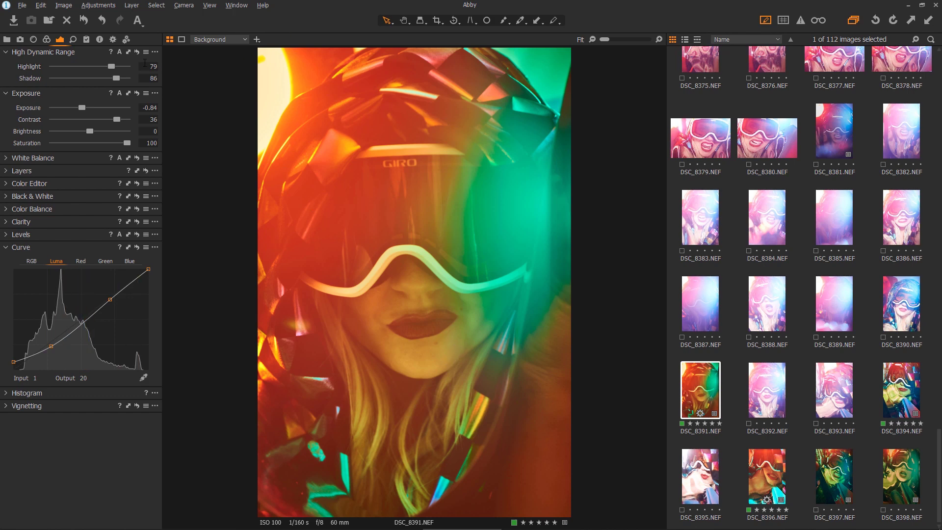
- Process DSC_8391.NEF with the TIFF Adobe RGB (1998) (8bit) recipe and open the result in Photoshop
{"action": "left_click", "coordinate": [113, 40]}
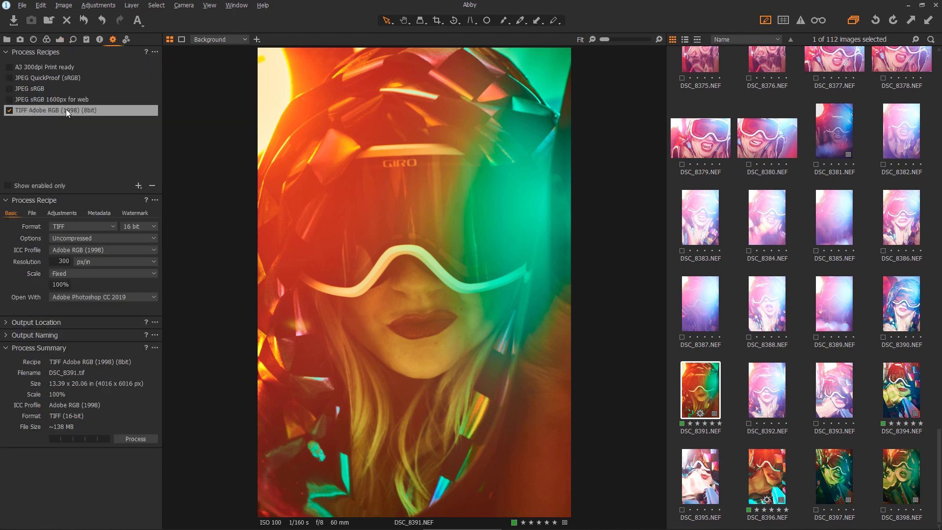
{"action": "left_click", "coordinate": [140, 439]}
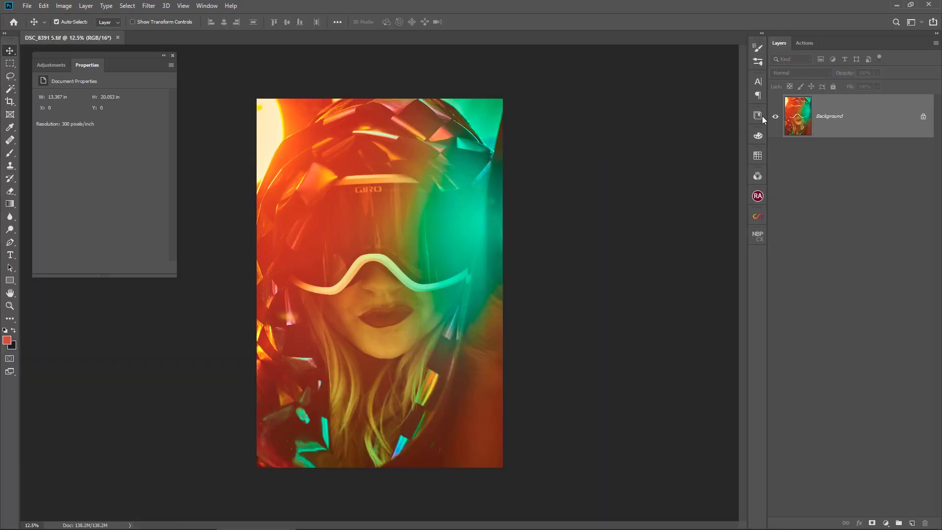
- Convert the locked Background into a regular layer named Layer 0 and open it in the Liquify filter
{"action": "double_click", "coordinate": [796, 121]}
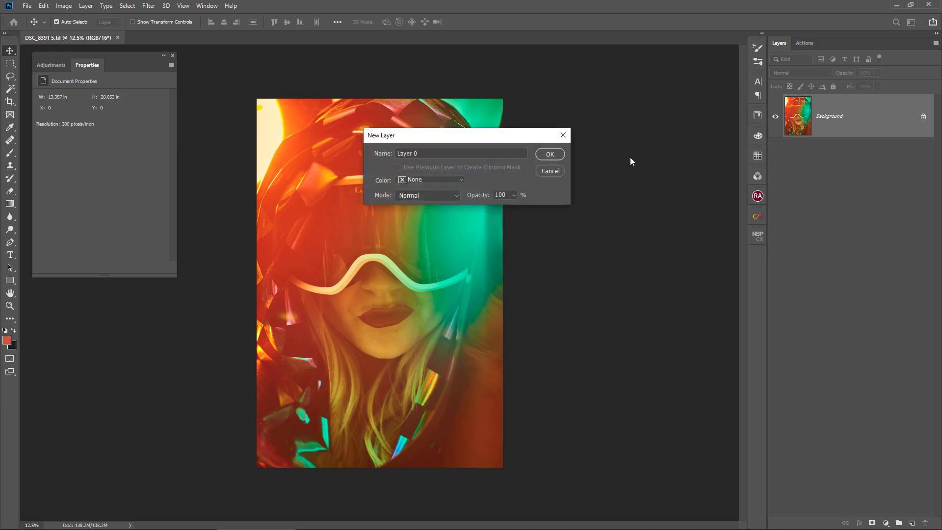
{"action": "left_click", "coordinate": [561, 154]}
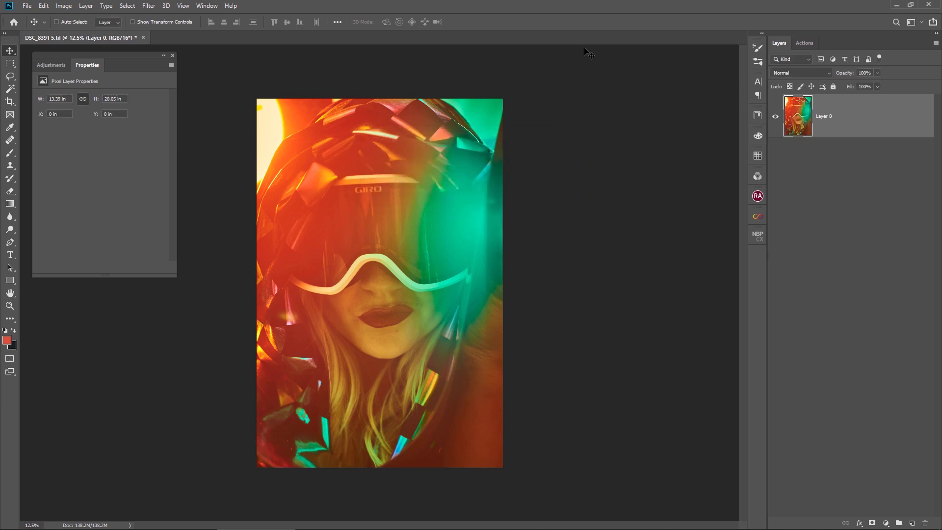
{"action": "key", "text": "ctrl+plus"}
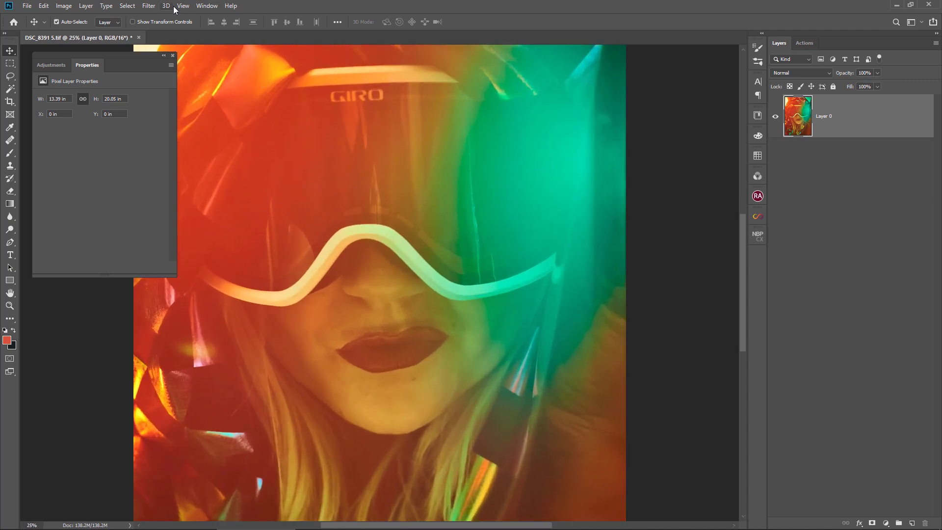
{"action": "left_click", "coordinate": [149, 8]}
{"action": "left_click", "coordinate": [156, 84]}
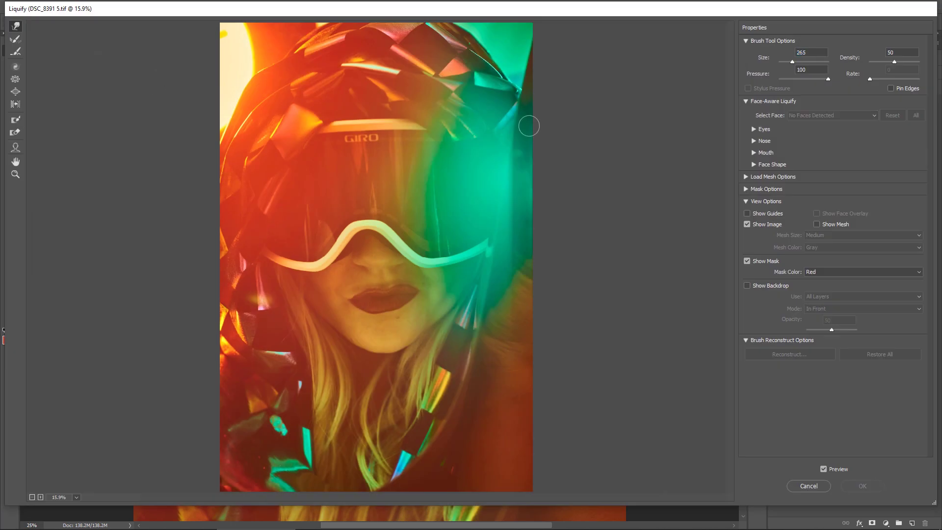
- Push the hood and hair inward on both sides of the face with a large Forward Warp brush, sized 1449 to 2057
{"action": "key", "text": "ctrl+plus"}
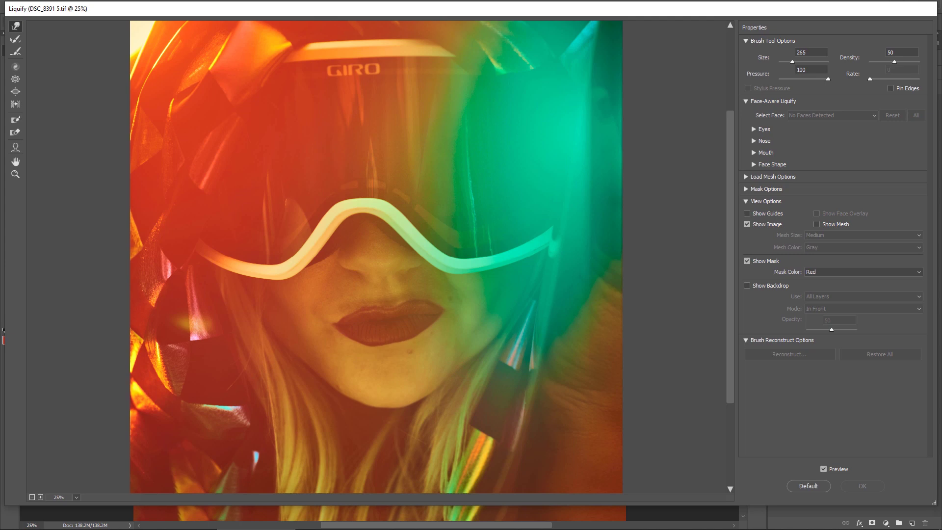
{"action": "key", "text": "ctrl+minus"}
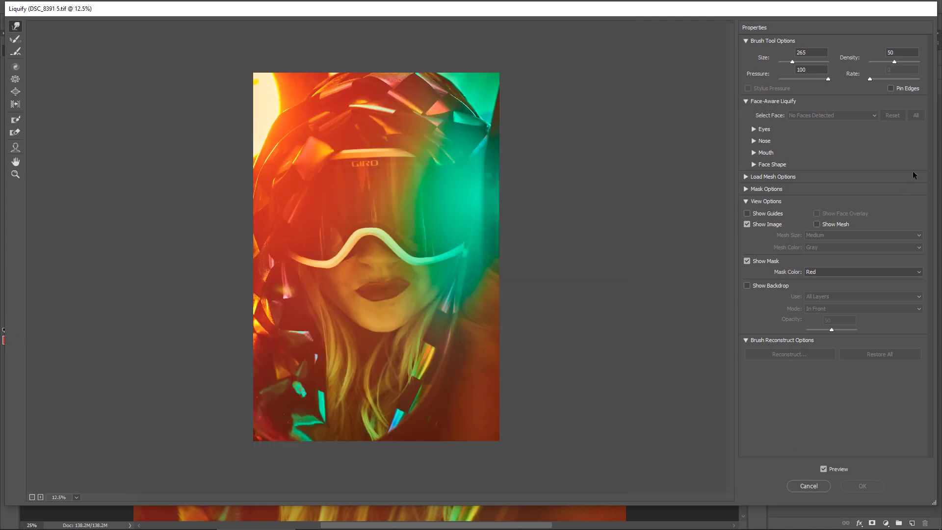
{"action": "mouse_move", "coordinate": [448, 280]}
{"action": "left_mouse_down"}
{"action": "mouse_move", "coordinate": [516, 274]}
{"action": "mouse_move", "coordinate": [456, 244]}
{"action": "mouse_move", "coordinate": [461, 270]}
{"action": "mouse_move", "coordinate": [442, 267]}
{"action": "mouse_move", "coordinate": [454, 270]}
{"action": "left_mouse_up"}
{"action": "left_click_drag", "start_coordinate": [444, 330], "coordinate": [417, 319]}
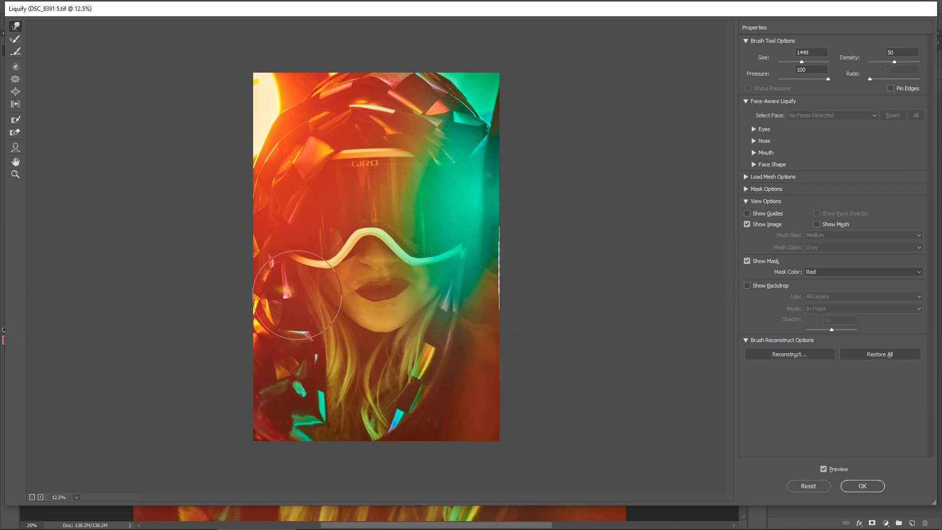
{"action": "left_click_drag", "start_coordinate": [313, 292], "coordinate": [335, 289]}
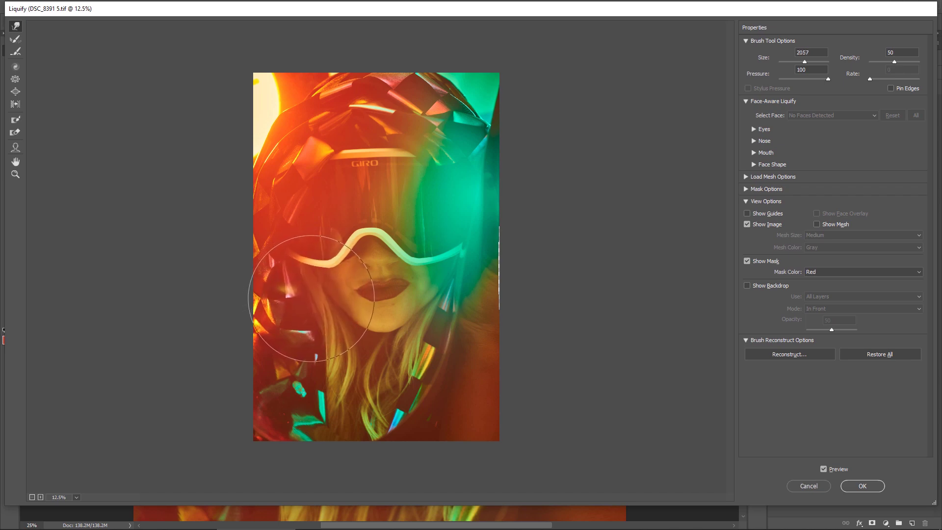
- Reduce the Forward Warp brush size to 437 and nudge the contour of the upper lip upward
{"action": "key", "text": "ctrl+plus"}
{"action": "key", "text": "ctrl+plus"}
{"action": "key", "text": "ctrl+plus"}
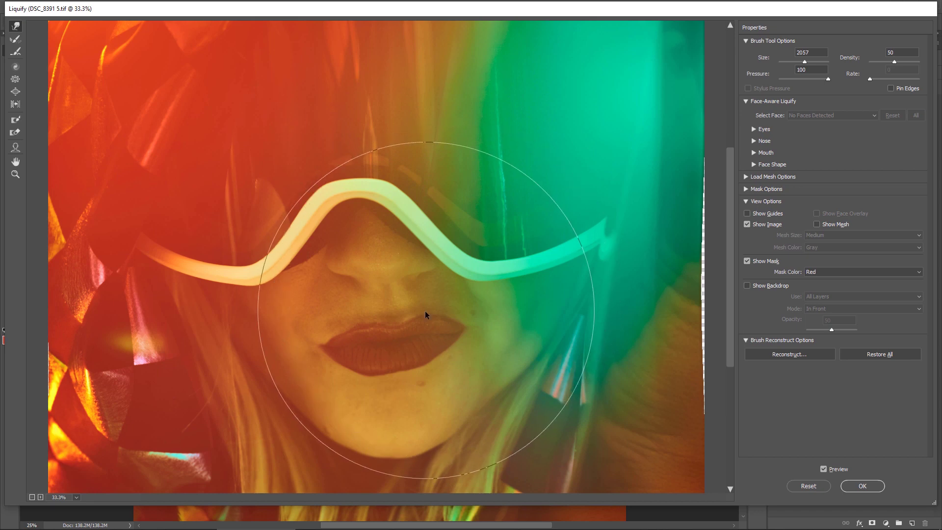
{"action": "left_click_drag", "start_coordinate": [425, 310], "coordinate": [280, 321]}
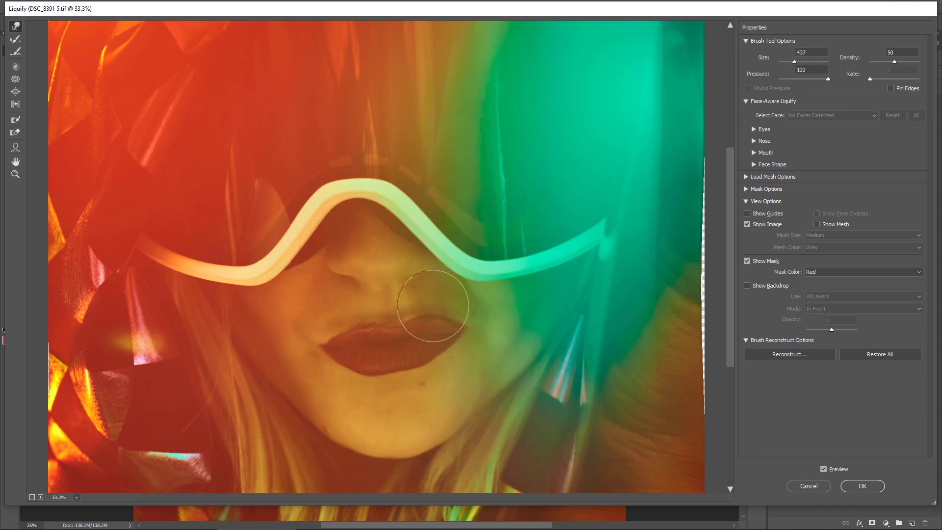
{"action": "left_click_drag", "start_coordinate": [430, 308], "coordinate": [432, 305]}
{"action": "left_click_drag", "start_coordinate": [367, 332], "coordinate": [363, 327]}
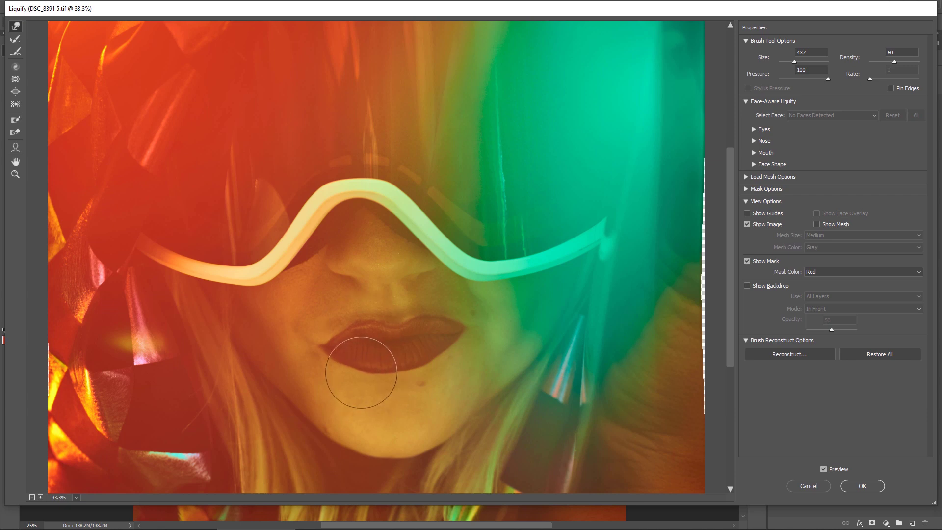
- Refine the lower lip's contour with a Forward Warp brush sized about 397 and apply the Liquify changes
{"action": "scroll", "coordinate": [363, 375], "scroll_direction": "down", "scroll_amount": 1}
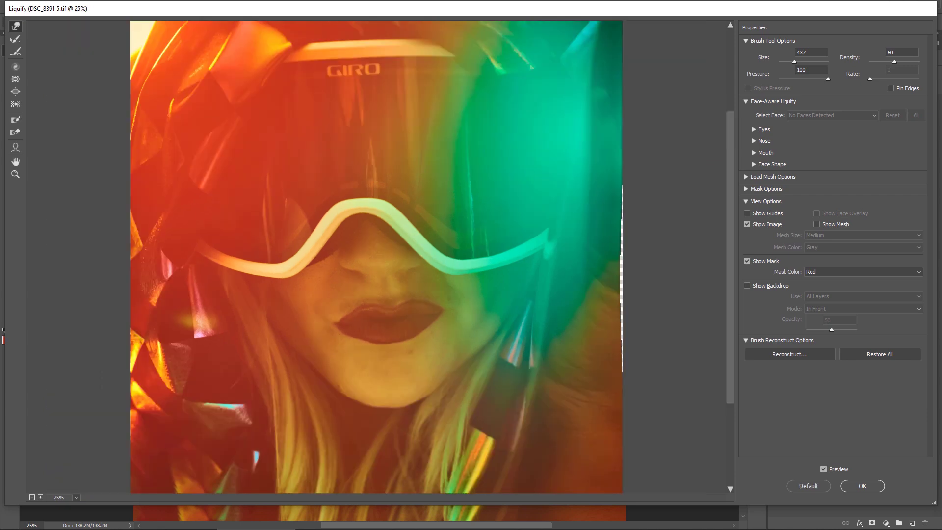
{"action": "left_click", "coordinate": [372, 350]}
{"action": "left_click_drag", "start_coordinate": [382, 350], "coordinate": [393, 350]}
{"action": "left_click", "coordinate": [400, 344]}
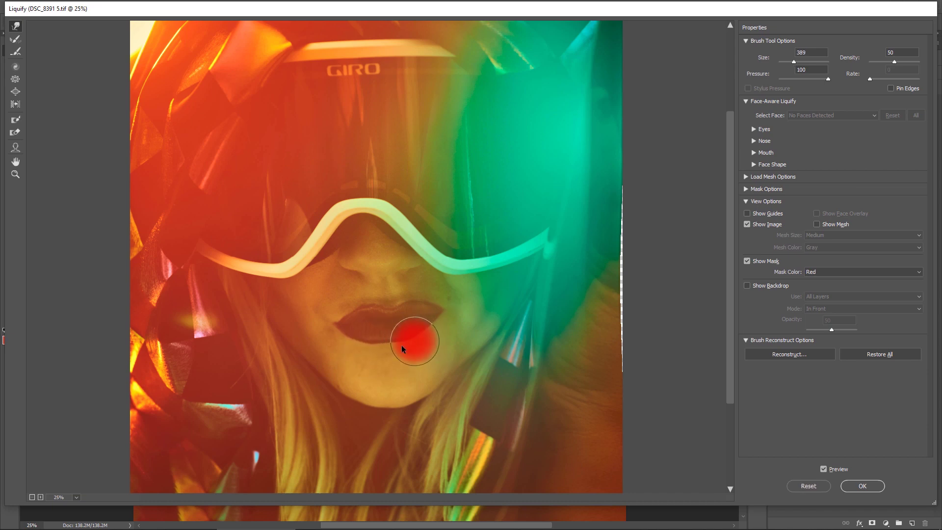
{"action": "left_click", "coordinate": [402, 346], "text": "alt"}
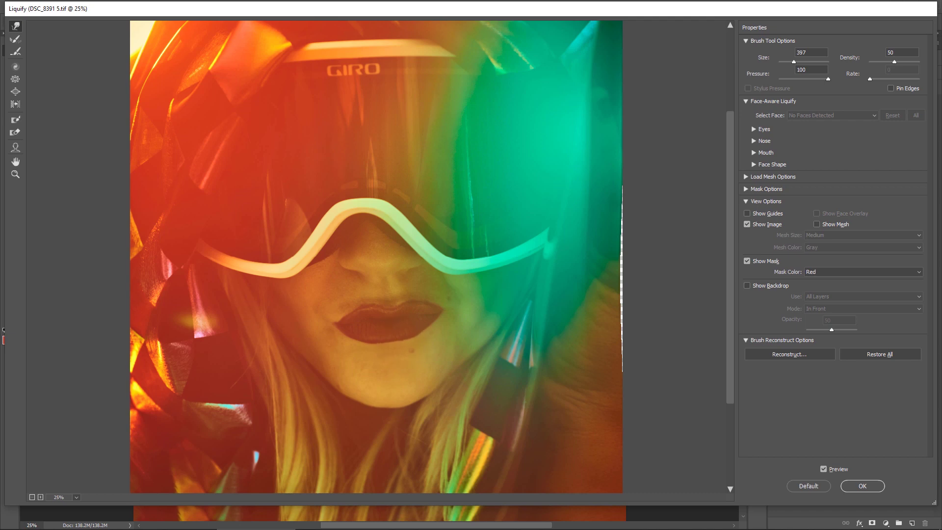
{"action": "key", "text": "ctrl+minus"}
{"action": "key", "text": "Return"}
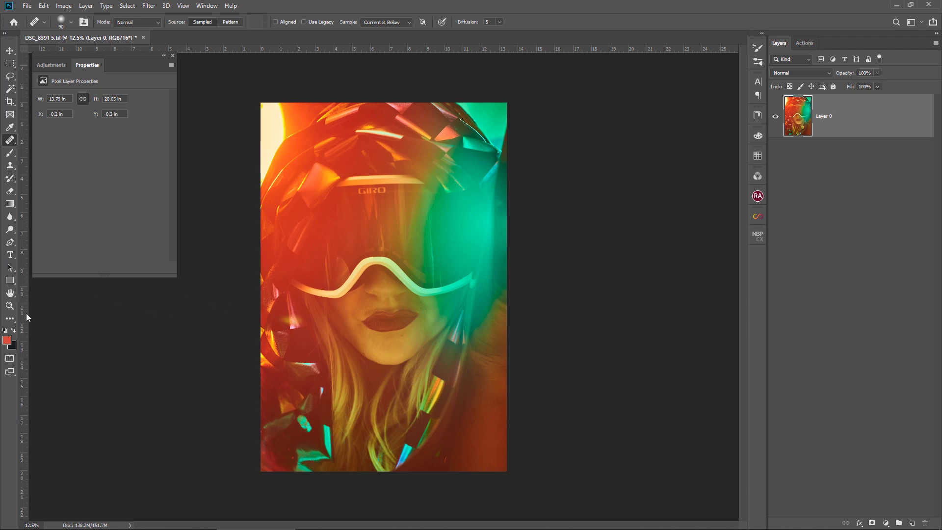
- Check the composition with a vertical and a horizontal guide through the image's center, and hide the guides
{"action": "left_click_drag", "start_coordinate": [24, 318], "coordinate": [383, 319]}
{"action": "left_click_drag", "start_coordinate": [426, 49], "coordinate": [427, 288]}
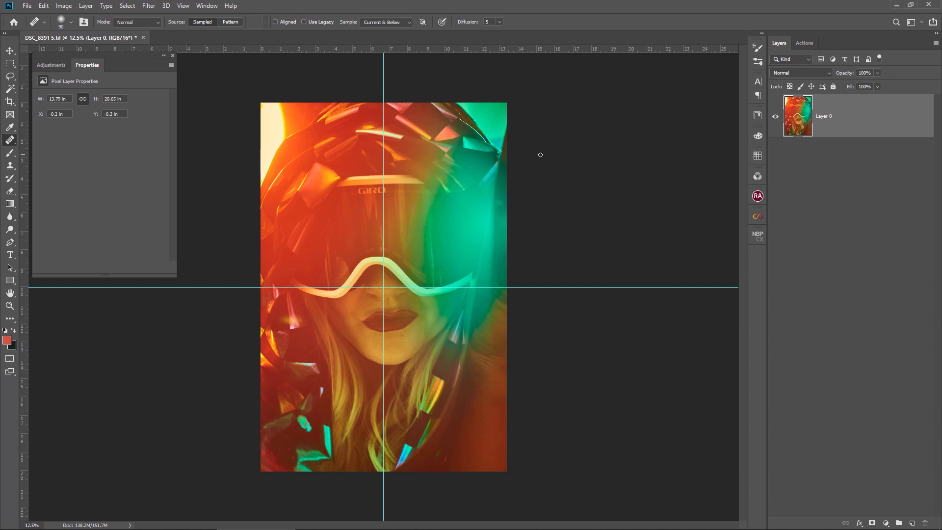
{"action": "key", "text": "ctrl+semicolon"}
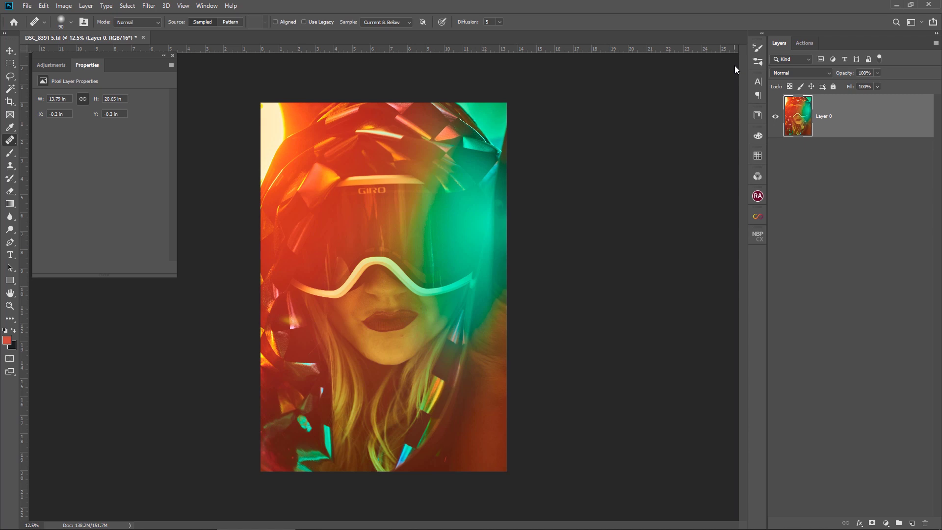
- Run the Retouching Setup action on Layer 0 and return to the layer list
{"action": "left_click", "coordinate": [795, 43]}
{"action": "left_click", "coordinate": [791, 58]}
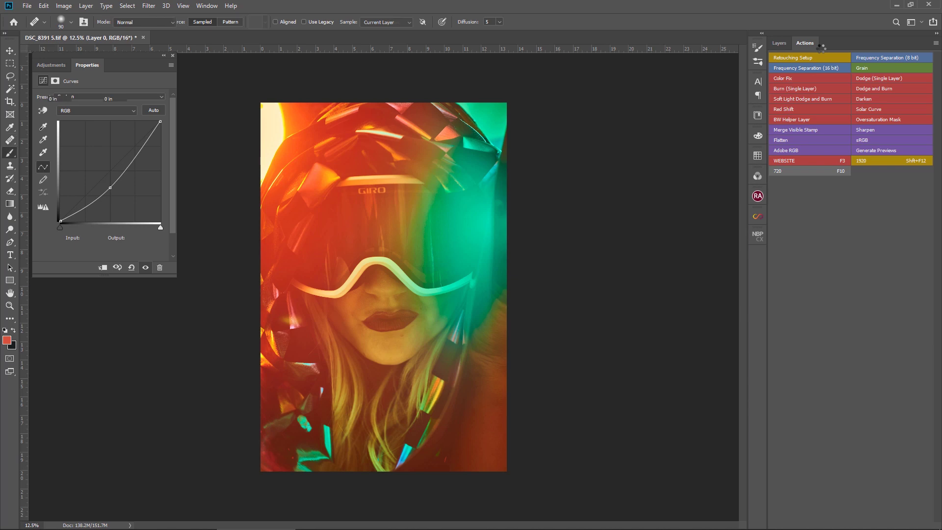
{"action": "left_click", "coordinate": [779, 43]}
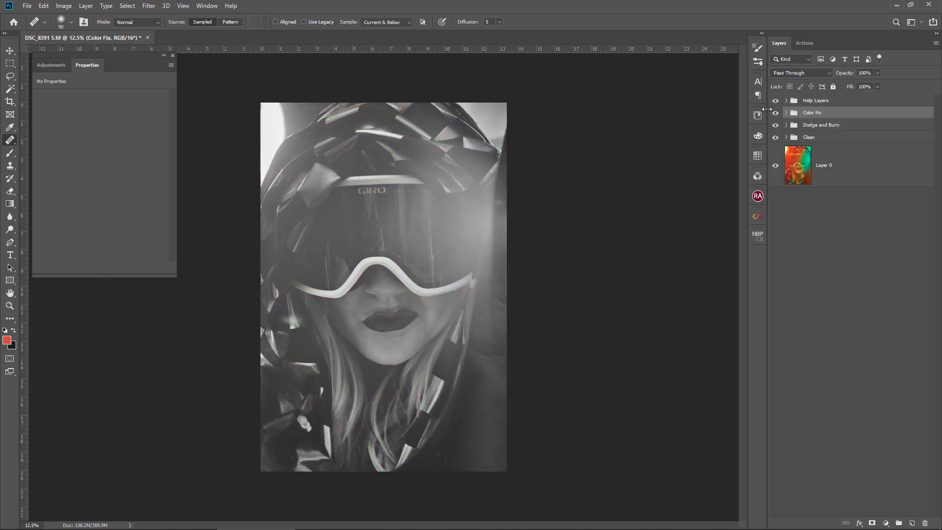
- Examine the Help Layers group's contents and effect on the image, and look over the Color Fix, Dodge and Burn, and Clean groups
{"action": "left_click", "coordinate": [787, 101]}
{"action": "left_click", "coordinate": [776, 101]}
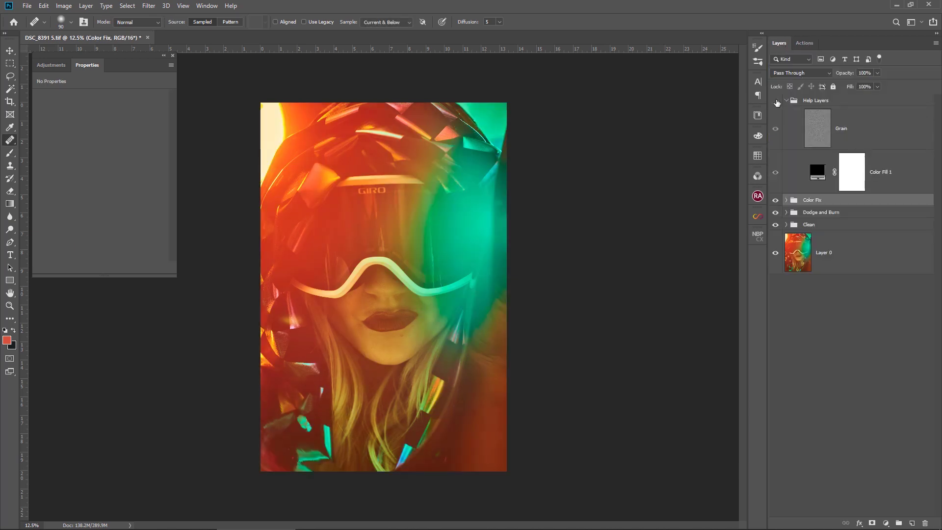
{"action": "left_click", "coordinate": [787, 100]}
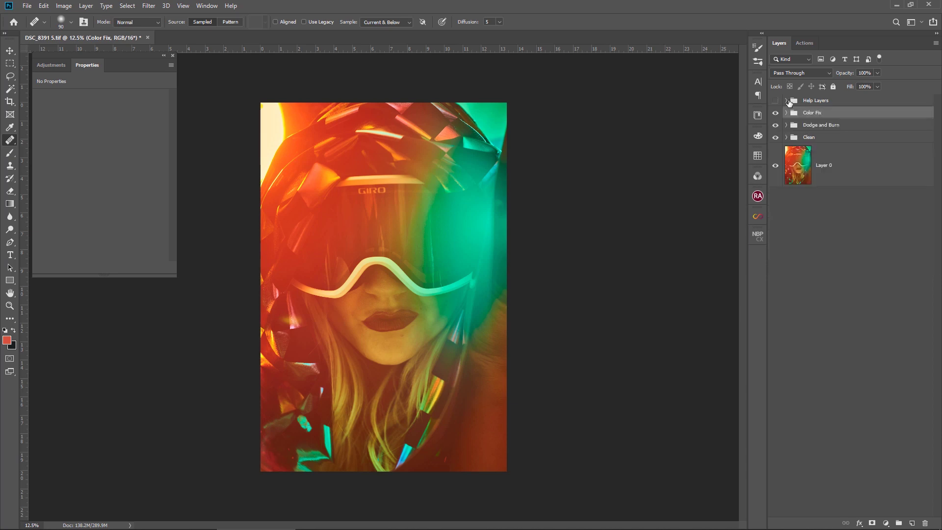
{"action": "left_click", "coordinate": [775, 101]}
{"action": "double_click", "coordinate": [808, 100]}
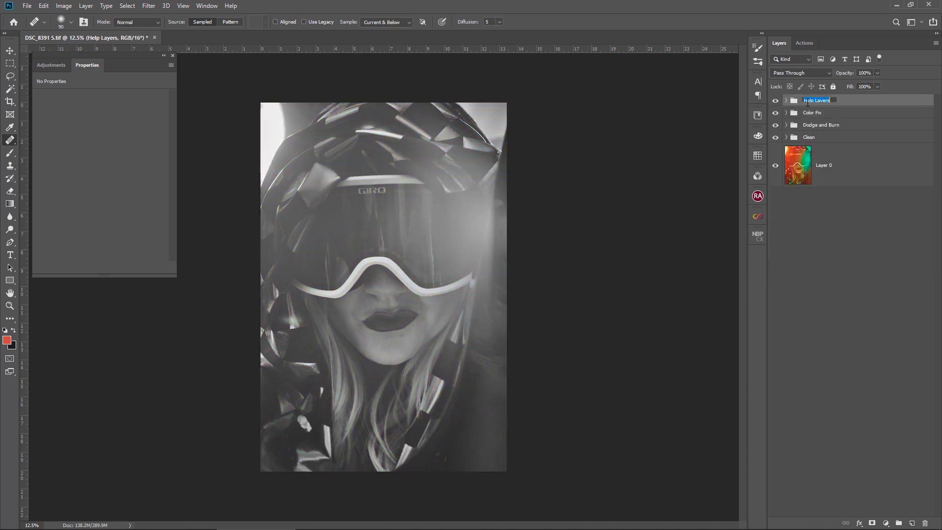
{"action": "double_click", "coordinate": [813, 113]}
{"action": "left_click", "coordinate": [820, 127]}
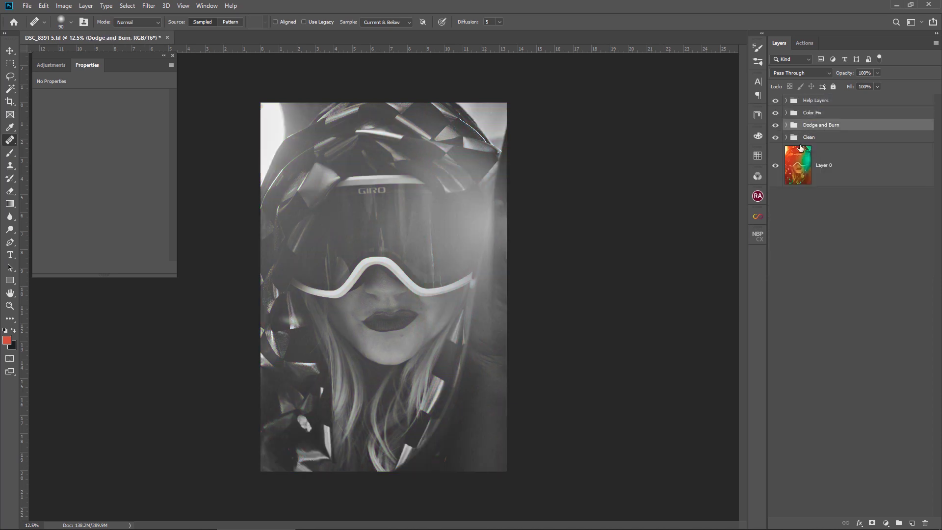
{"action": "left_click", "coordinate": [801, 141]}
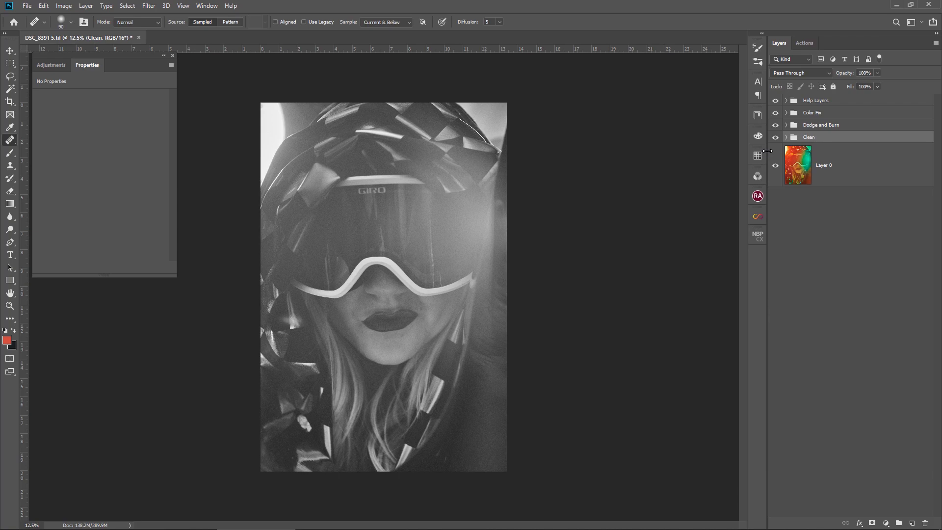
- Hide the Help Layers group, expand the Clean group and select its Heal layer
{"action": "left_click", "coordinate": [776, 101]}
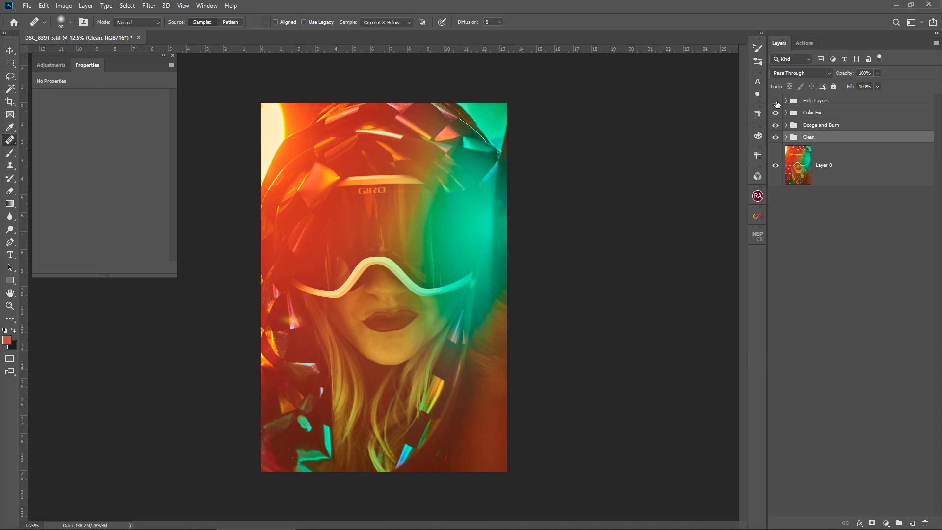
{"action": "left_click", "coordinate": [787, 137]}
{"action": "left_click", "coordinate": [822, 215]}
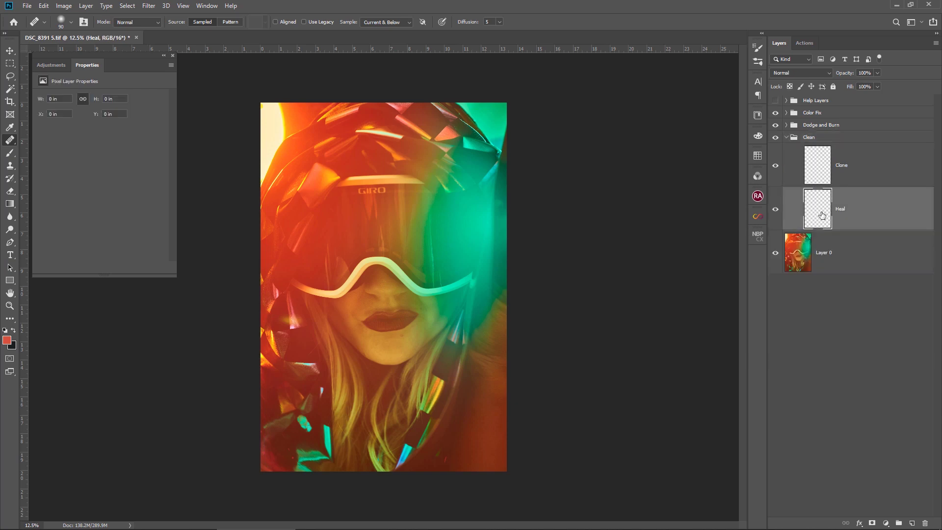
- Remove the dark spot on the chin below the lips with a smaller Healing Brush on the Heal layer
{"action": "key", "text": "ctrl+plus"}
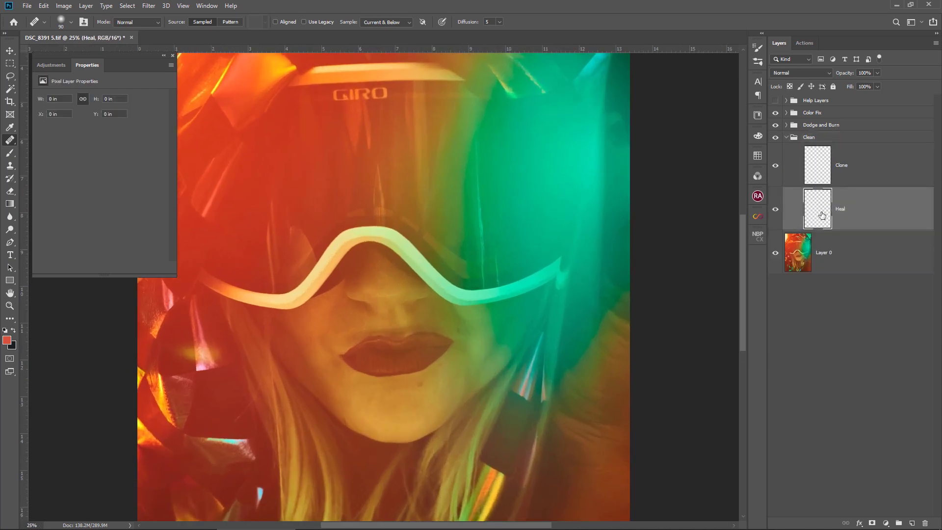
{"action": "key", "text": "Tab"}
{"action": "key", "text": "ctrl+plus"}
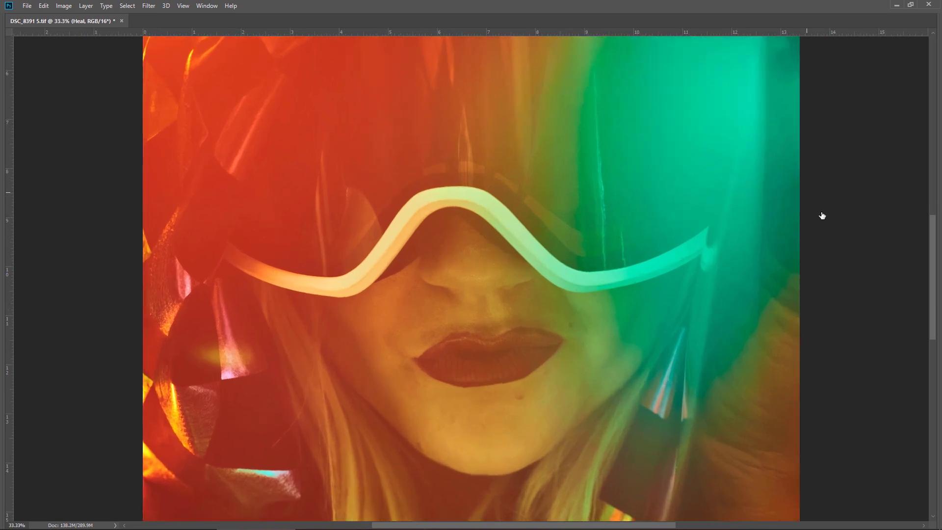
{"action": "key", "text": "Tab"}
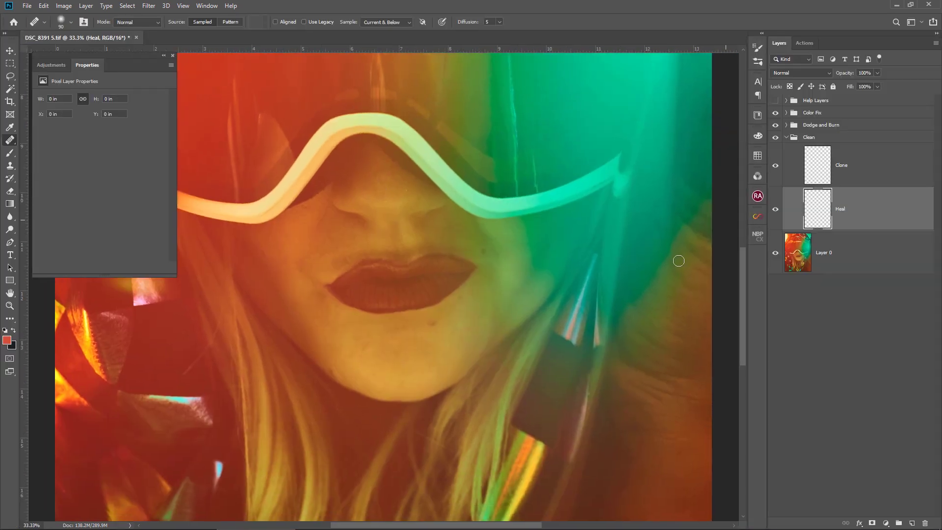
{"action": "key", "text": "bracketleft"}
{"action": "key", "text": "bracketleft"}
{"action": "left_click_drag", "start_coordinate": [439, 320], "coordinate": [458, 317]}
- Heal the skin blemishes on the cheek above the right-hand corner of the mouth, sampling clean skin nearby
{"action": "left_click", "coordinate": [467, 244], "text": "alt"}
{"action": "left_click", "coordinate": [484, 253]}
{"action": "left_click", "coordinate": [480, 298], "text": "alt"}
{"action": "left_click", "coordinate": [489, 241]}
{"action": "left_click", "coordinate": [499, 263], "text": "alt"}
{"action": "left_click_drag", "start_coordinate": [498, 245], "coordinate": [503, 241]}
- Heal the blemishes on the cheek beside the left-hand corner of the mouth, and reduce the Healing Brush size to 60
{"action": "left_click", "coordinate": [304, 258], "text": "alt"}
{"action": "left_click", "coordinate": [299, 273]}
{"action": "left_click", "coordinate": [297, 241], "text": "alt"}
{"action": "left_click_drag", "start_coordinate": [285, 252], "coordinate": [292, 263]}
{"action": "left_click", "coordinate": [312, 205], "text": "alt"}
{"action": "left_click", "coordinate": [301, 219]}
{"action": "left_click", "coordinate": [290, 273], "text": "alt"}
{"action": "left_click", "coordinate": [312, 273]}
{"action": "key", "text": "["}
- Inspect the healed skin around the mouth, set the Healing Brush to sample Current & Below, and hide the interface panels
{"action": "scroll", "coordinate": [469, 137], "scroll_direction": "down", "scroll_amount": 3}
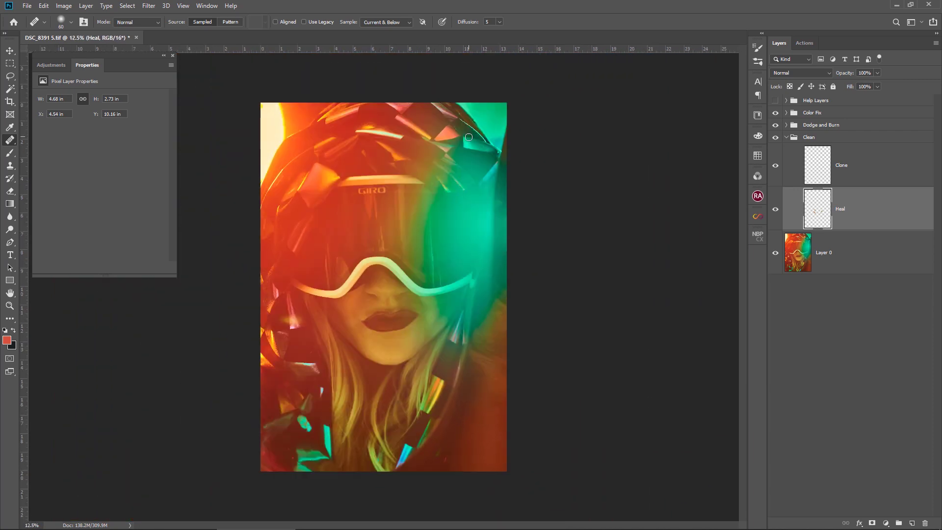
{"action": "scroll", "coordinate": [468, 137], "scroll_direction": "up", "scroll_amount": 2}
{"action": "key", "text": "ctrl+plus"}
{"action": "key", "text": "ctrl+plus"}
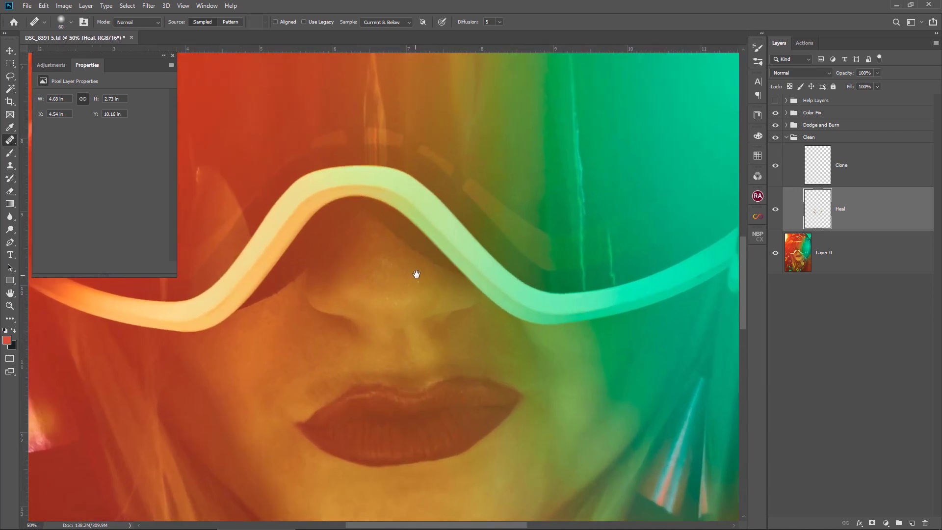
{"action": "left_click_drag", "start_coordinate": [417, 274], "coordinate": [432, 123]}
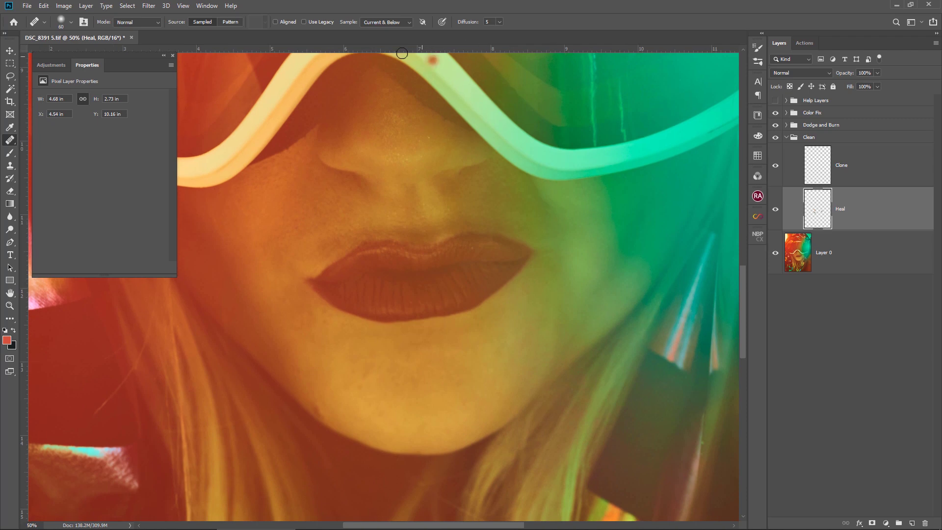
{"action": "right_click", "coordinate": [12, 142]}
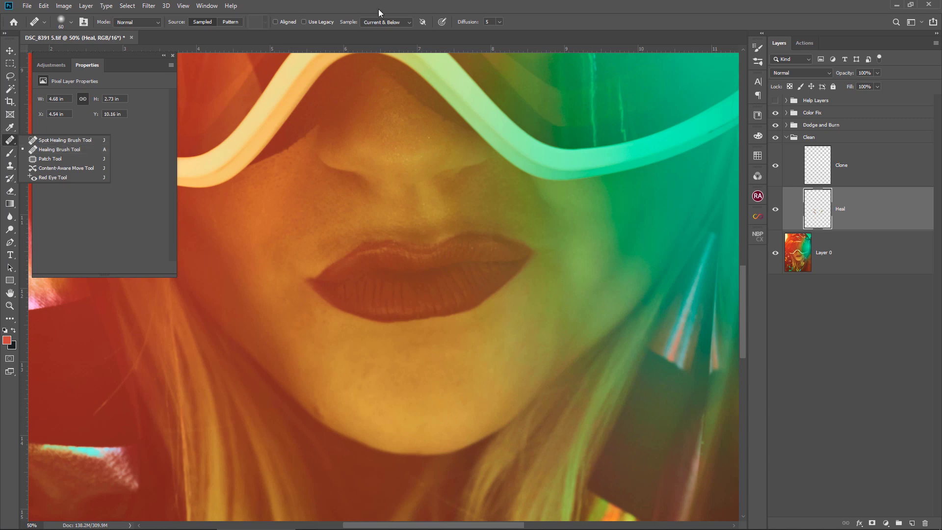
{"action": "left_click", "coordinate": [575, 17]}
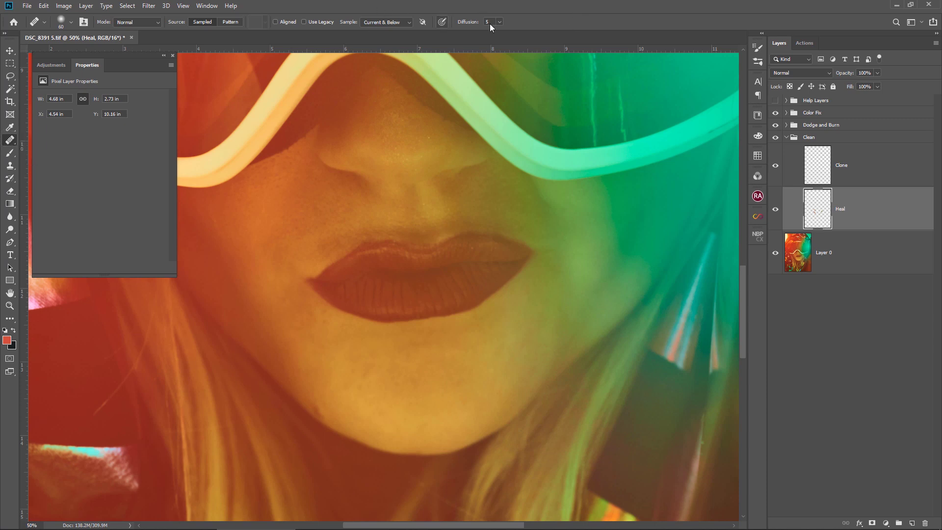
{"action": "left_click", "coordinate": [390, 25]}
{"action": "left_click", "coordinate": [402, 38]}
{"action": "key", "text": "Tab"}
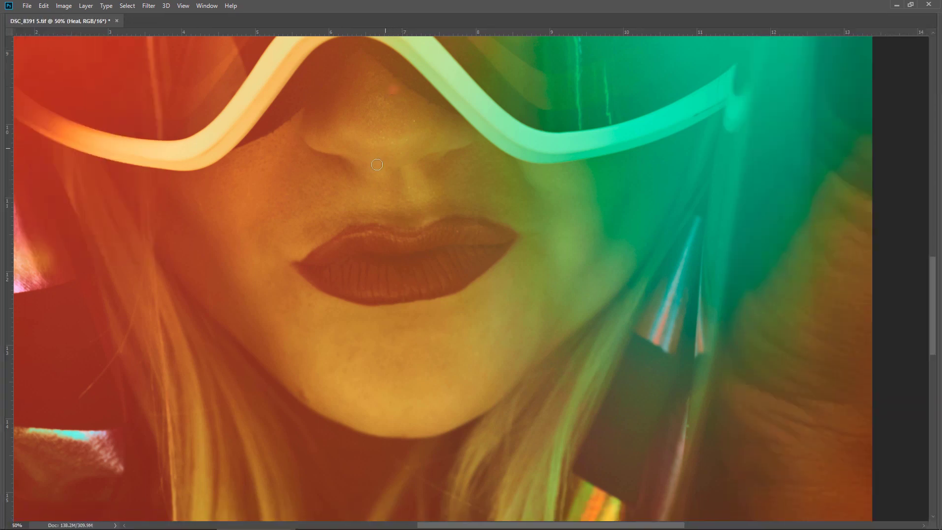
- Heal the remaining blemishes on the chin below the left-hand corner of the mouth, sampling nearby skin
{"action": "scroll", "coordinate": [301, 97], "scroll_direction": "down", "scroll_amount": 3}
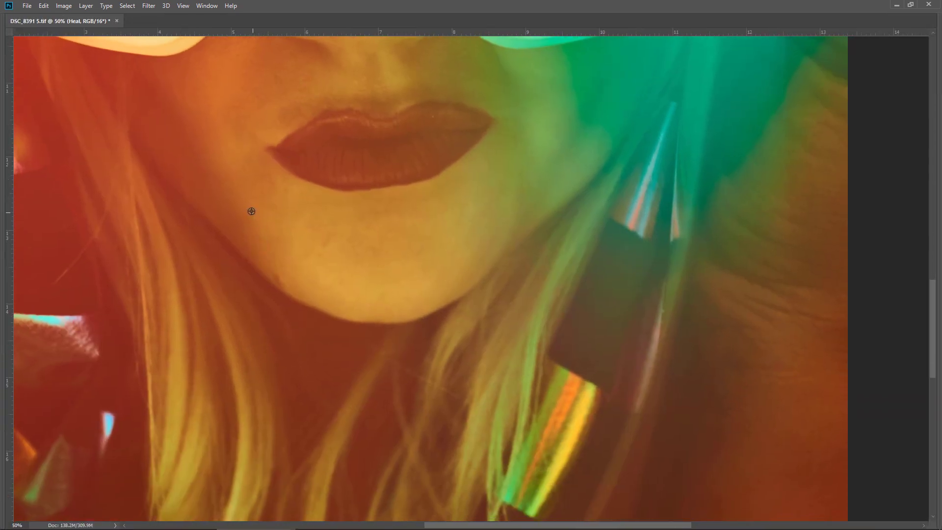
{"action": "key", "text": "alt"}
{"action": "key", "text": "alt"}
{"action": "key", "text": "alt"}
{"action": "key", "text": "alt"}
{"action": "left_click", "coordinate": [317, 221], "text": "alt"}
{"action": "left_click", "coordinate": [297, 197], "text": "alt"}
{"action": "left_click", "coordinate": [277, 191], "text": "alt"}
{"action": "scroll", "coordinate": [402, 189], "scroll_direction": "up", "scroll_amount": 2}
{"action": "key", "text": "alt"}
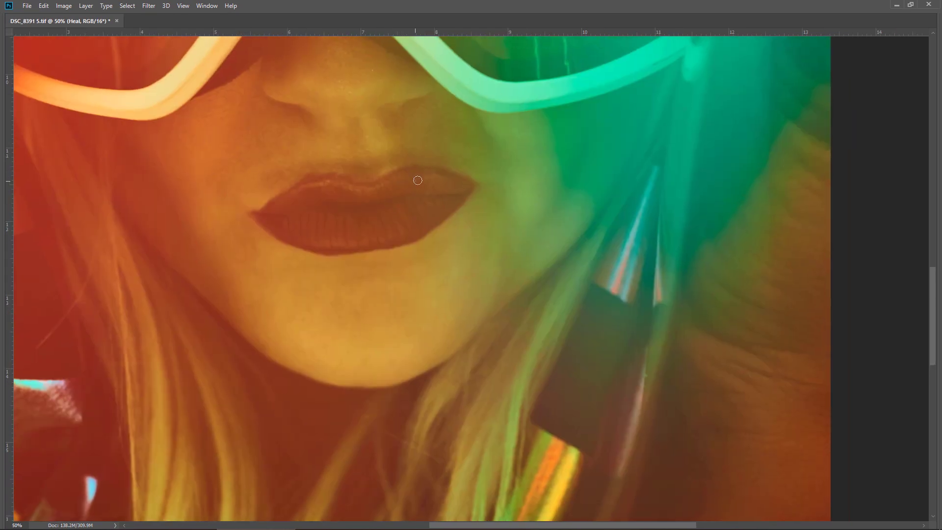
- Heal the small blemishes on the upper nose just beneath the goggle frame
{"action": "left_click_drag", "start_coordinate": [425, 144], "coordinate": [444, 223]}
{"action": "key", "text": "alt"}
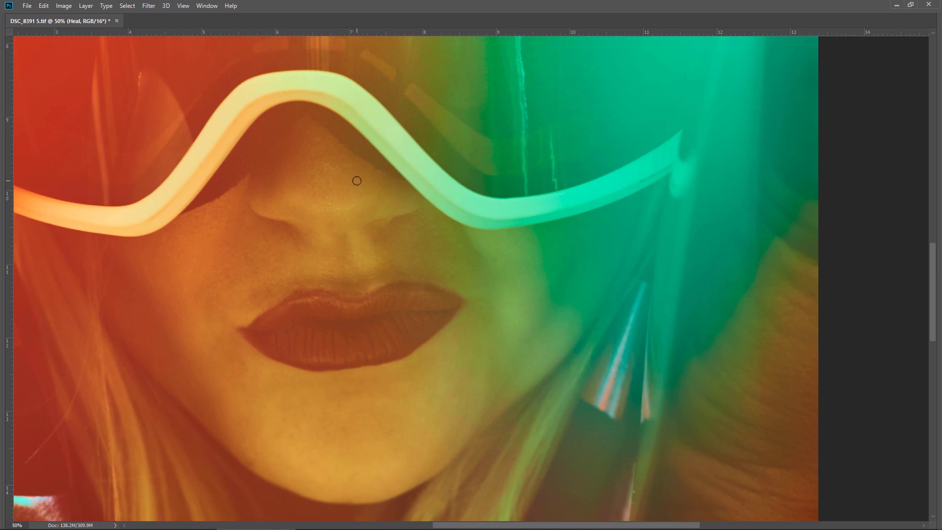
{"action": "key", "text": "alt"}
{"action": "left_click", "coordinate": [309, 158], "text": "alt"}
{"action": "left_click", "coordinate": [311, 151], "text": "alt"}
{"action": "left_click", "coordinate": [316, 159], "text": "alt"}
{"action": "left_click", "coordinate": [330, 164]}
{"action": "left_click", "coordinate": [316, 144], "text": "alt"}
- Check the whole portrait, and heal the leftover spots on the nose below the goggle bridge
{"action": "key", "text": "ctrl+minus"}
{"action": "key", "text": "ctrl+minus"}
{"action": "key", "text": "ctrl+minus"}
{"action": "key", "text": "ctrl+minus"}
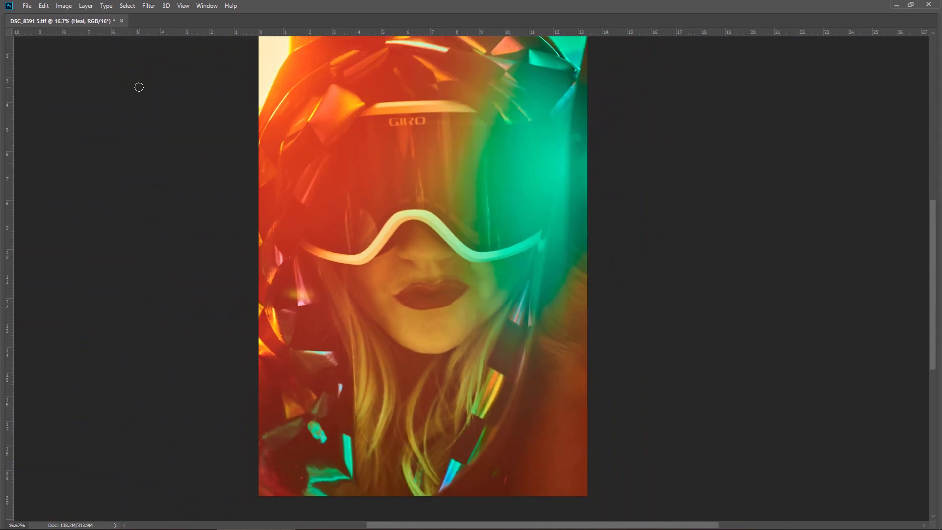
{"action": "scroll", "coordinate": [139, 87], "scroll_direction": "up", "scroll_amount": 1}
{"action": "scroll", "coordinate": [444, 168], "scroll_direction": "up", "scroll_amount": 4}
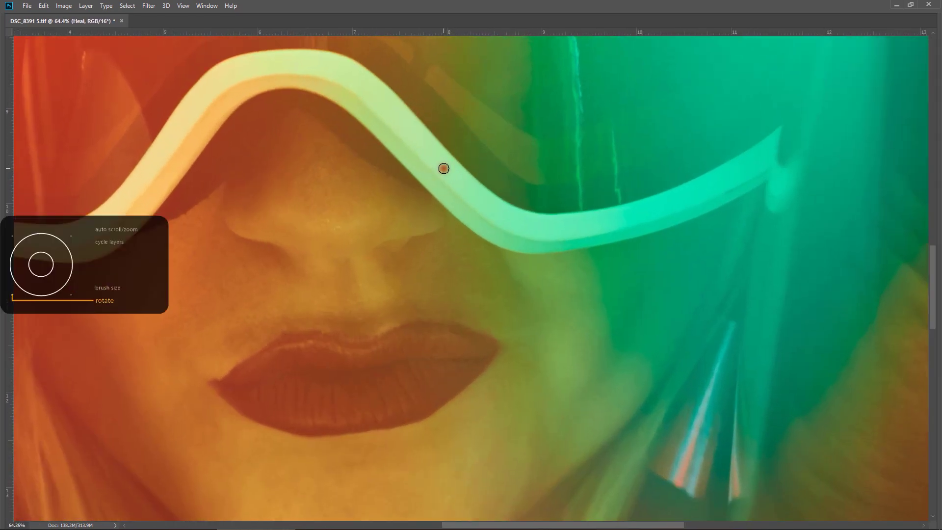
{"action": "scroll", "coordinate": [444, 168], "scroll_direction": "down", "scroll_amount": 1}
{"action": "left_click", "coordinate": [342, 179], "text": "alt"}
{"action": "left_click", "coordinate": [341, 195]}
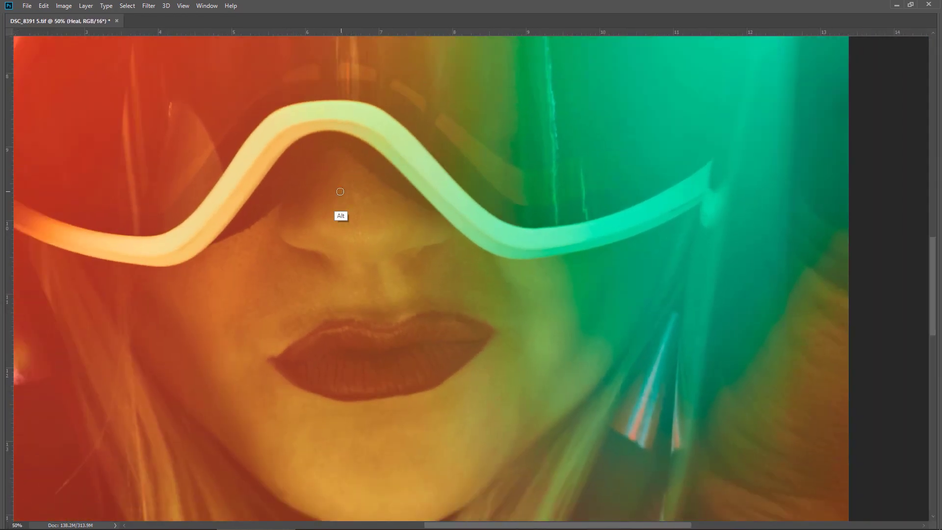
{"action": "left_click", "coordinate": [332, 195], "text": "alt"}
- Select the Clone layer above Heal and set the Clone Stamp to sample Current & Below
{"action": "scroll", "coordinate": [337, 112], "scroll_direction": "down", "scroll_amount": 3}
{"action": "left_click_drag", "start_coordinate": [460, 220], "coordinate": [764, 316]}
{"action": "key", "text": "Tab"}
{"action": "key", "text": "alt+bracketright"}
{"action": "key", "text": "bracketright"}
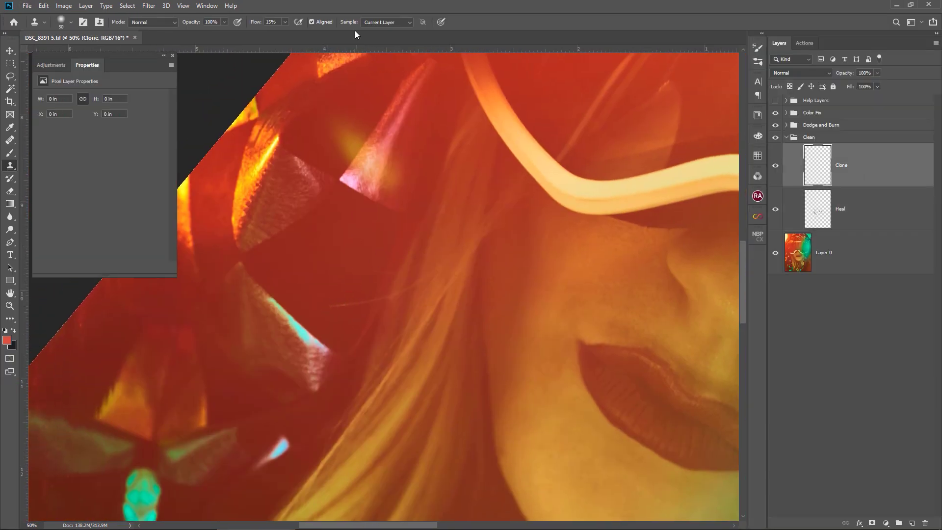
{"action": "left_click", "coordinate": [379, 22]}
{"action": "left_click", "coordinate": [384, 29]}
{"action": "left_click", "coordinate": [384, 22]}
{"action": "left_click", "coordinate": [383, 39]}
{"action": "key", "text": "s"}
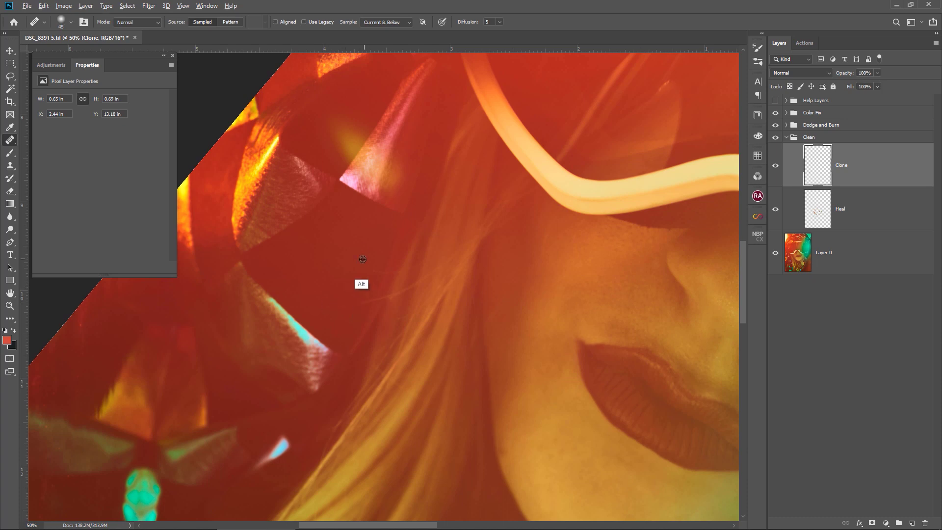
- Remove the stray hair crossing the dark jacket facet beside the left-hand hair, using a size 70 brush at 35% flow
{"action": "key", "text": "alt"}
{"action": "left_click", "coordinate": [384, 246], "text": "alt"}
{"action": "mouse_move", "coordinate": [366, 292]}
{"action": "left_mouse_down"}
{"action": "mouse_move", "coordinate": [368, 284]}
{"action": "mouse_move", "coordinate": [382, 292]}
{"action": "mouse_move", "coordinate": [425, 284]}
{"action": "mouse_move", "coordinate": [425, 183]}
{"action": "left_mouse_up"}
{"action": "key", "text": "]"}
{"action": "key", "text": "]"}
{"action": "left_click", "coordinate": [371, 292]}
{"action": "left_click", "coordinate": [376, 257], "text": "alt"}
{"action": "left_click", "coordinate": [404, 271], "text": "alt"}
{"action": "left_click", "coordinate": [393, 292], "text": "alt"}
{"action": "left_click", "coordinate": [388, 298]}
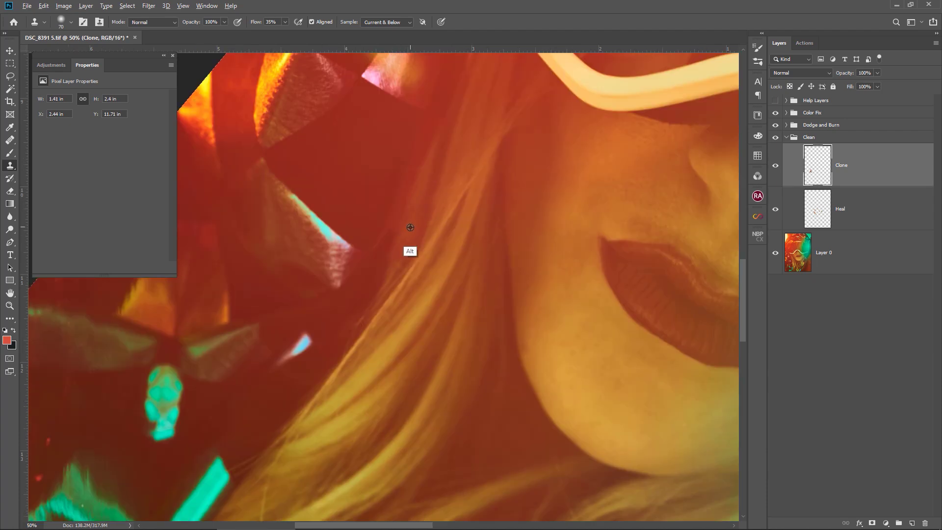
- Clone out the stray hairs along the outer edge of the left-hand hair strands
{"action": "left_click", "coordinate": [411, 228], "text": "alt"}
{"action": "left_click_drag", "start_coordinate": [399, 265], "coordinate": [329, 359]}
{"action": "left_click", "coordinate": [372, 196], "text": "alt"}
{"action": "left_click_drag", "start_coordinate": [383, 227], "coordinate": [374, 248]}
{"action": "left_click", "coordinate": [437, 265], "text": "alt"}
{"action": "left_click", "coordinate": [421, 282]}
- Reset the canvas rotation and clone out the stray hairs below the chin with a smaller brush
{"action": "left_click_drag", "start_coordinate": [356, 317], "coordinate": [307, 169]}
{"action": "key", "text": "Tab"}
{"action": "key", "text": "Escape"}
{"action": "mouse_move", "coordinate": [549, 305]}
{"action": "left_mouse_down"}
{"action": "mouse_move", "coordinate": [428, 269]}
{"action": "mouse_move", "coordinate": [438, 307]}
{"action": "mouse_move", "coordinate": [478, 306]}
{"action": "mouse_move", "coordinate": [482, 314]}
{"action": "left_mouse_up"}
{"action": "left_click", "coordinate": [401, 299], "text": "alt"}
{"action": "key", "text": "bracketleft"}
{"action": "key", "text": "bracketleft"}
{"action": "left_click", "coordinate": [464, 246], "text": "alt"}
{"action": "left_click", "coordinate": [442, 276], "text": "alt"}
{"action": "left_click", "coordinate": [456, 249]}
{"action": "left_click", "coordinate": [465, 276], "text": "alt"}
{"action": "left_click", "coordinate": [473, 264], "text": "alt"}
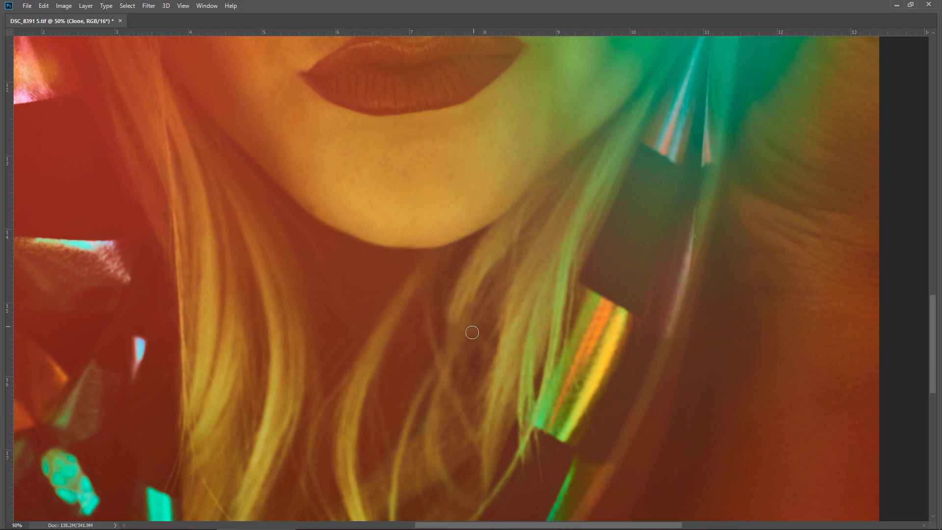
- Clone out the flaw on the glowing hood edge near the bright upper-left area of the photo
{"action": "key", "text": "ctrl+minus"}
{"action": "scroll", "coordinate": [372, 229], "scroll_direction": "up", "scroll_amount": 12}
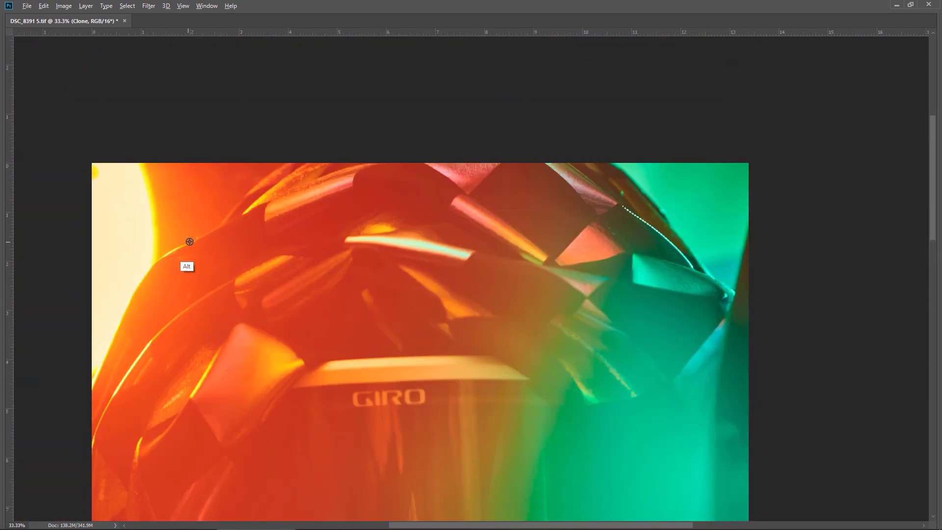
{"action": "left_click", "coordinate": [190, 241], "text": "alt"}
{"action": "left_click", "coordinate": [197, 238]}
{"action": "left_click", "coordinate": [188, 244], "text": "alt"}
{"action": "left_click", "coordinate": [193, 240]}
{"action": "left_click", "coordinate": [191, 240], "text": "alt"}
- Clone away distractions around the upper end of the dotted stitching on the hood's right-hand side
{"action": "left_click_drag", "start_coordinate": [683, 180], "coordinate": [587, 111]}
{"action": "left_click", "coordinate": [520, 113], "text": "alt"}
{"action": "left_click", "coordinate": [525, 127]}
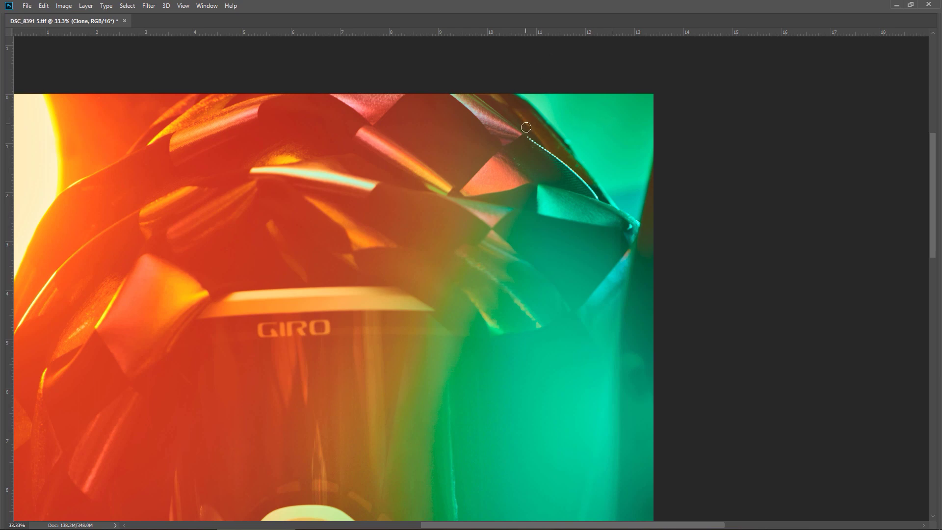
{"action": "left_click", "coordinate": [545, 137], "text": "alt"}
{"action": "left_click", "coordinate": [554, 141]}
{"action": "left_click", "coordinate": [528, 149], "text": "alt"}
{"action": "left_click", "coordinate": [517, 159]}
- Clone out the stray hairs crossing the curled strands near the bottom centre of the photo
{"action": "left_click_drag", "start_coordinate": [542, 343], "coordinate": [527, 202]}
{"action": "left_click_drag", "start_coordinate": [478, 303], "coordinate": [561, 71]}
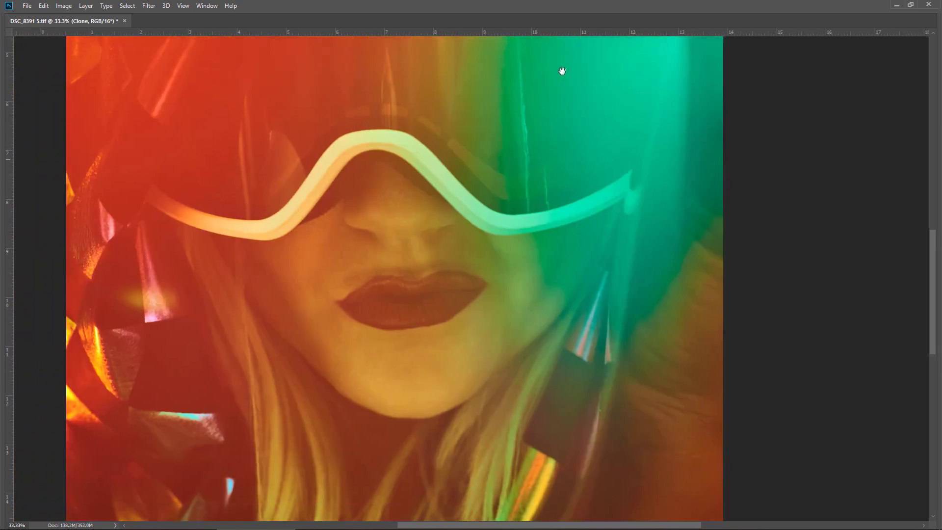
{"action": "left_click_drag", "start_coordinate": [515, 290], "coordinate": [511, 55]}
{"action": "left_click_drag", "start_coordinate": [517, 260], "coordinate": [532, 282]}
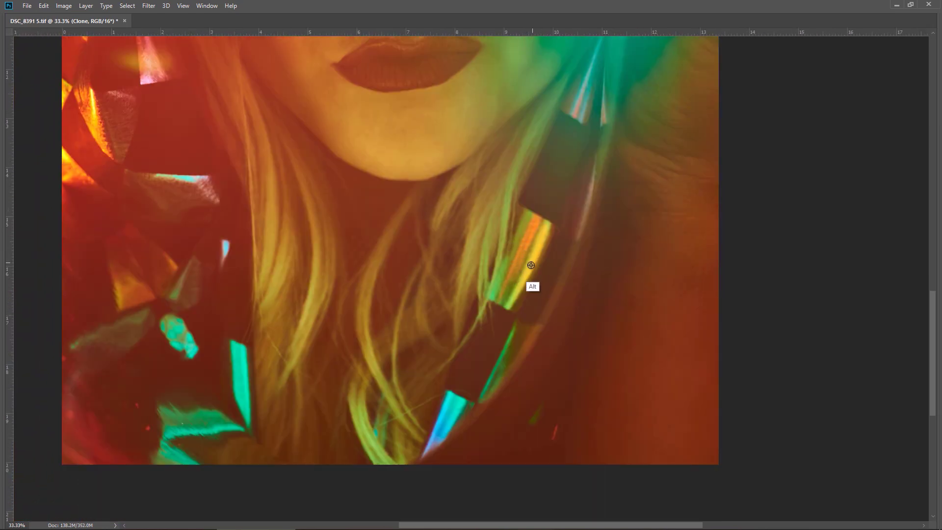
{"action": "left_click", "coordinate": [392, 391], "text": "alt"}
{"action": "mouse_move", "coordinate": [407, 413]}
{"action": "left_mouse_down"}
{"action": "mouse_move", "coordinate": [415, 408]}
{"action": "mouse_move", "coordinate": [384, 424]}
{"action": "left_mouse_up"}
{"action": "left_click", "coordinate": [376, 394], "text": "alt"}
- Clone out the messy hairs along the lower outer edge of the left-hand hair
{"action": "left_click", "coordinate": [272, 277], "text": "alt"}
{"action": "mouse_move", "coordinate": [259, 305]}
{"action": "left_mouse_down"}
{"action": "mouse_move", "coordinate": [264, 332]}
{"action": "mouse_move", "coordinate": [265, 324]}
{"action": "left_mouse_up"}
{"action": "left_click", "coordinate": [270, 303], "text": "alt"}
{"action": "left_click", "coordinate": [258, 324], "text": "alt"}
{"action": "left_click", "coordinate": [265, 338]}
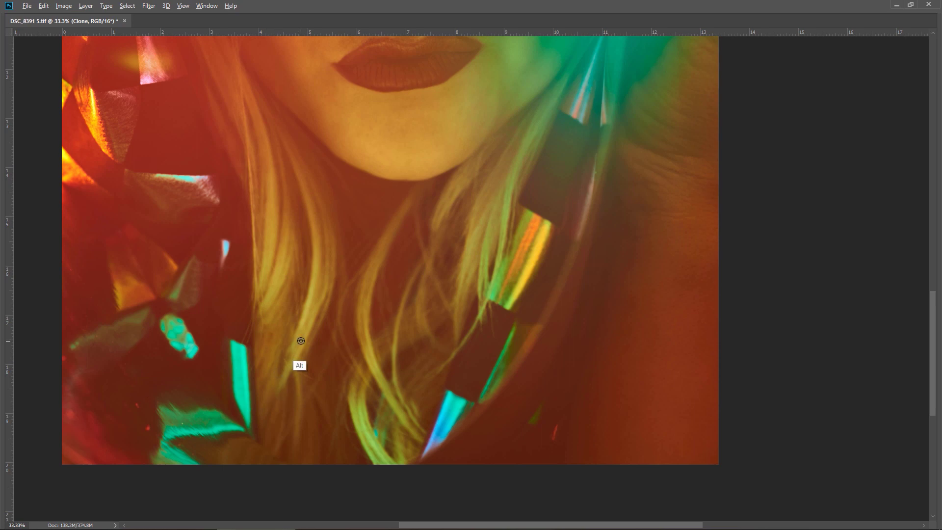
{"action": "scroll", "coordinate": [460, 166], "scroll_direction": "down", "scroll_amount": 2}
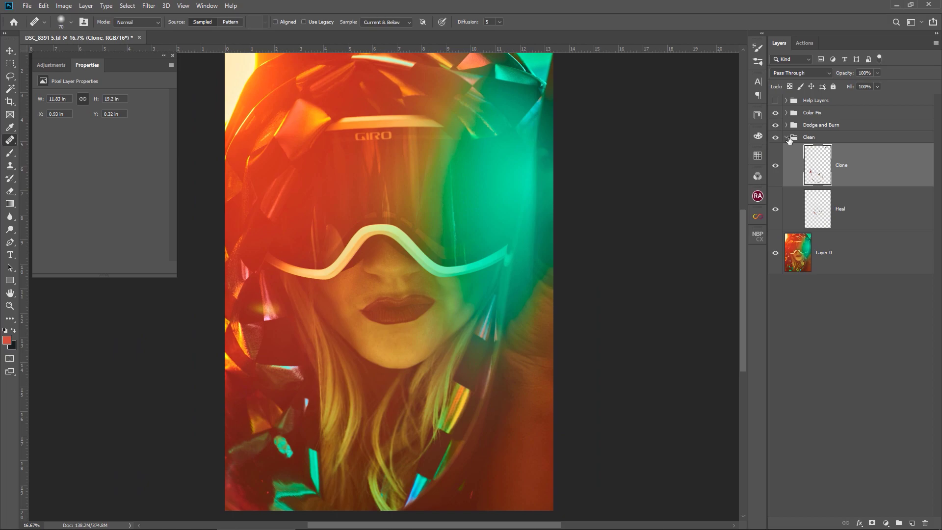
- Review the cleaned portrait at several zoom levels and collapse the Clean group
{"action": "left_click", "coordinate": [788, 138]}
{"action": "key", "text": "ctrl+plus"}
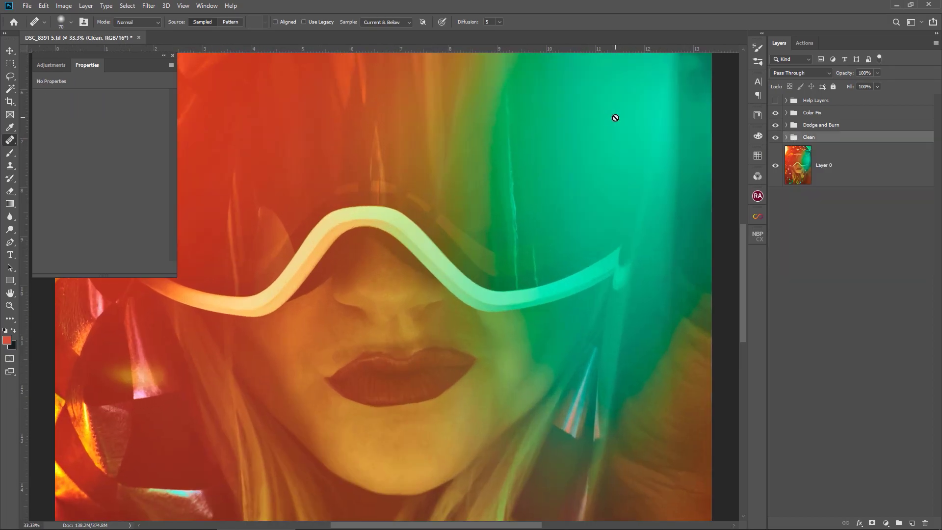
{"action": "key", "text": "ctrl+comma"}
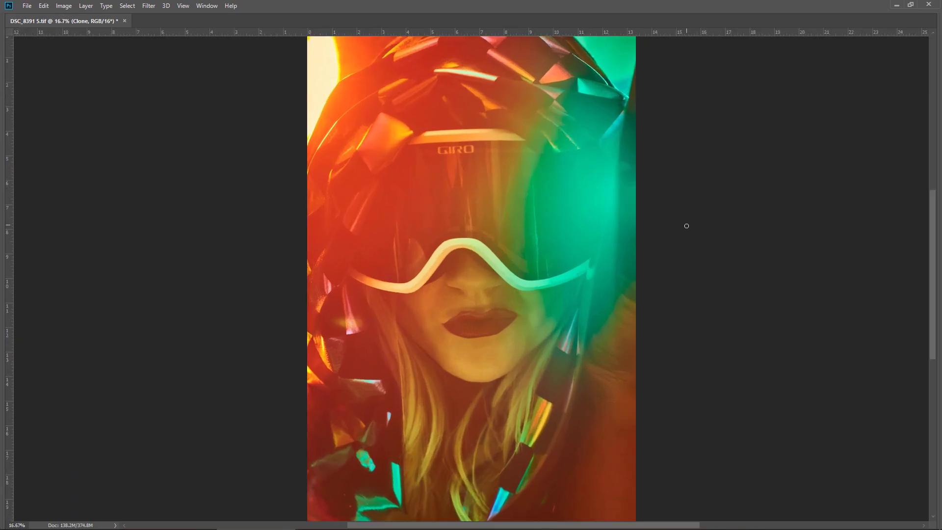
{"action": "key", "text": "ctrl+plus"}
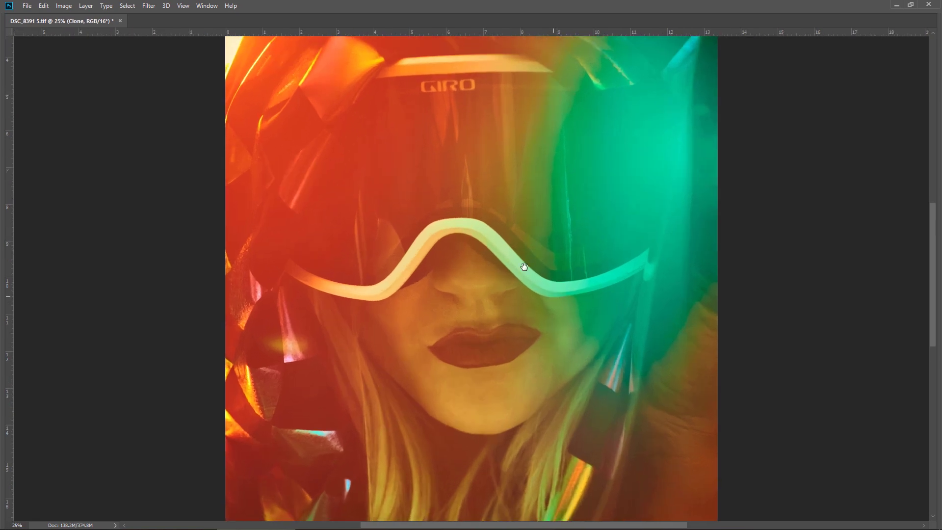
{"action": "left_click_drag", "start_coordinate": [524, 266], "coordinate": [432, 128]}
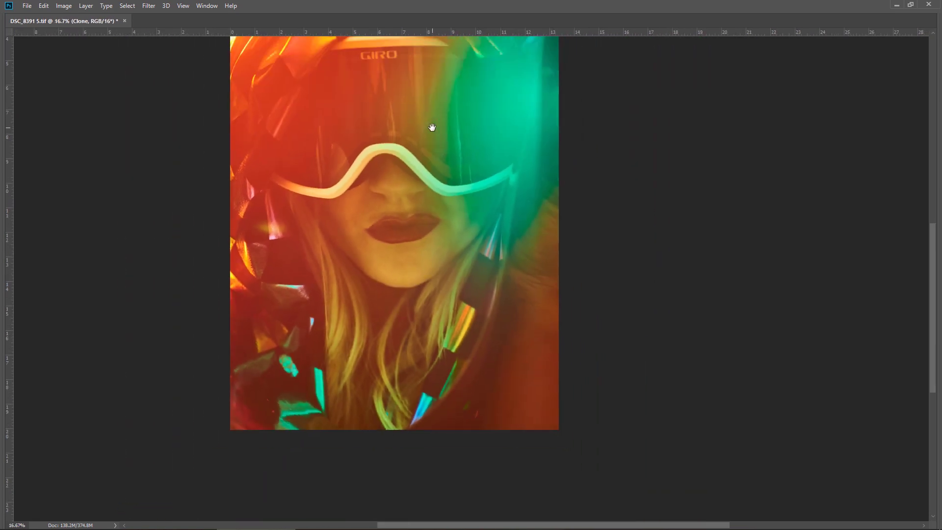
{"action": "key", "text": "Tab"}
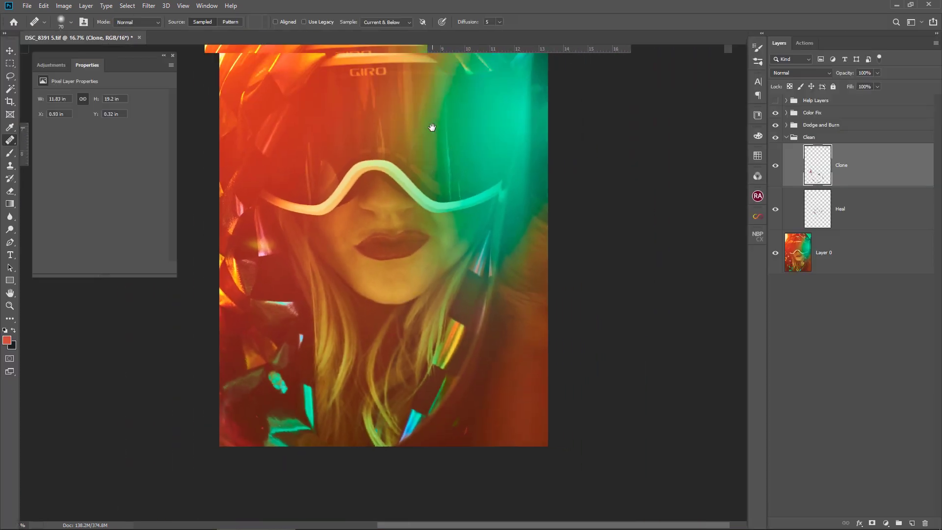
{"action": "left_click_drag", "start_coordinate": [626, 260], "coordinate": [628, 268]}
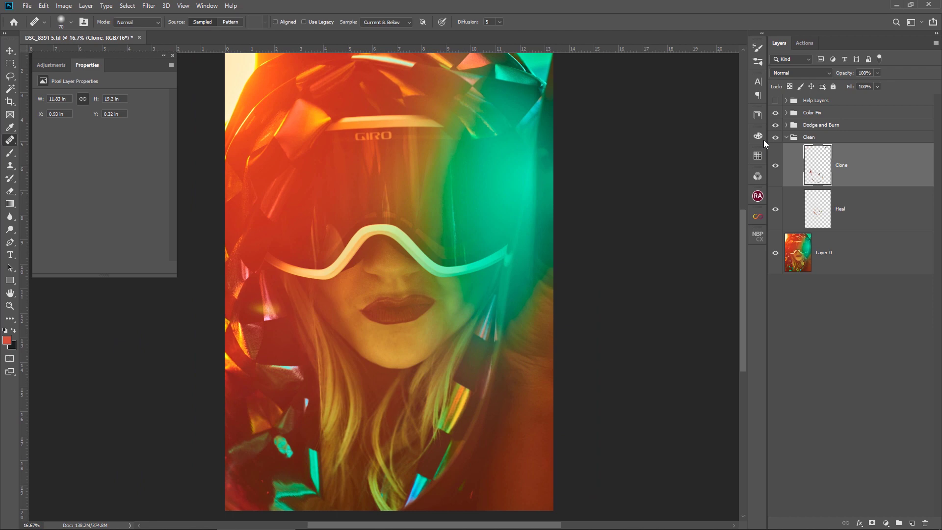
{"action": "left_click", "coordinate": [787, 137]}
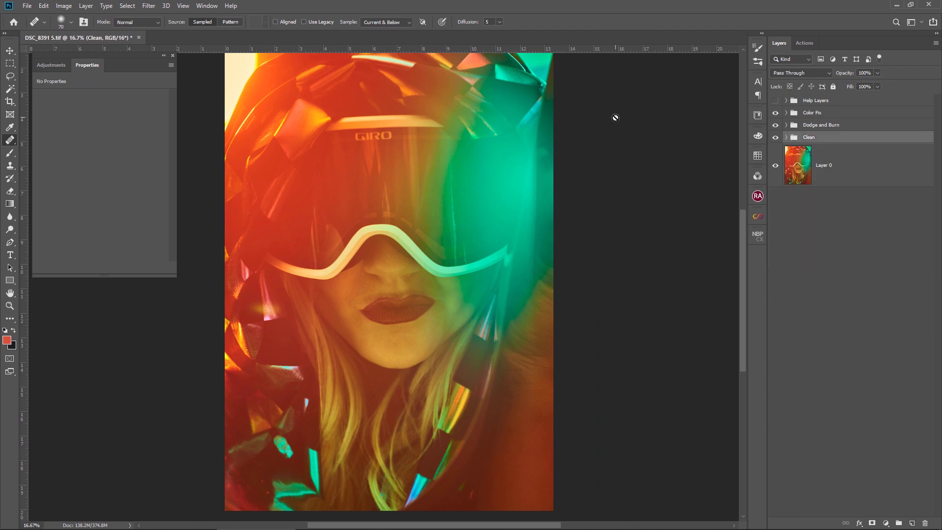
{"action": "key", "text": "ctrl+plus"}
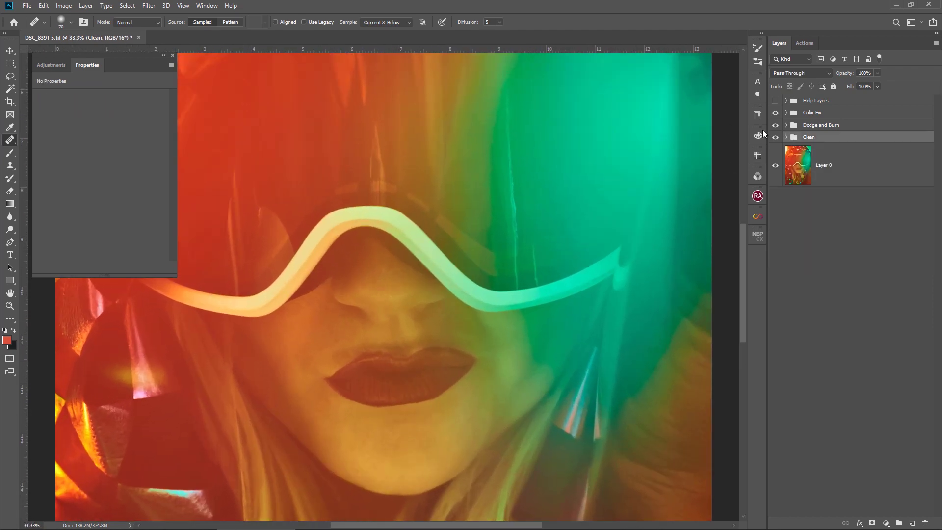
- Compare the mouth, chin and hair before and after cleanup by toggling the Clean group's visibility
{"action": "left_click", "coordinate": [775, 138]}
{"action": "left_click", "coordinate": [776, 137]}
{"action": "left_click", "coordinate": [776, 137]}
{"action": "left_click_drag", "start_coordinate": [634, 268], "coordinate": [668, 128]}
{"action": "key", "text": "Tab"}
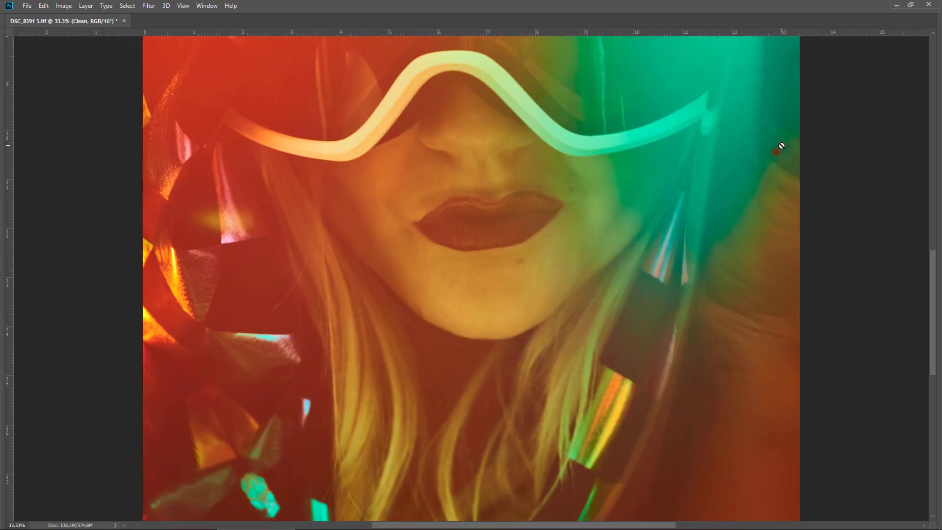
{"action": "key", "text": "Tab"}
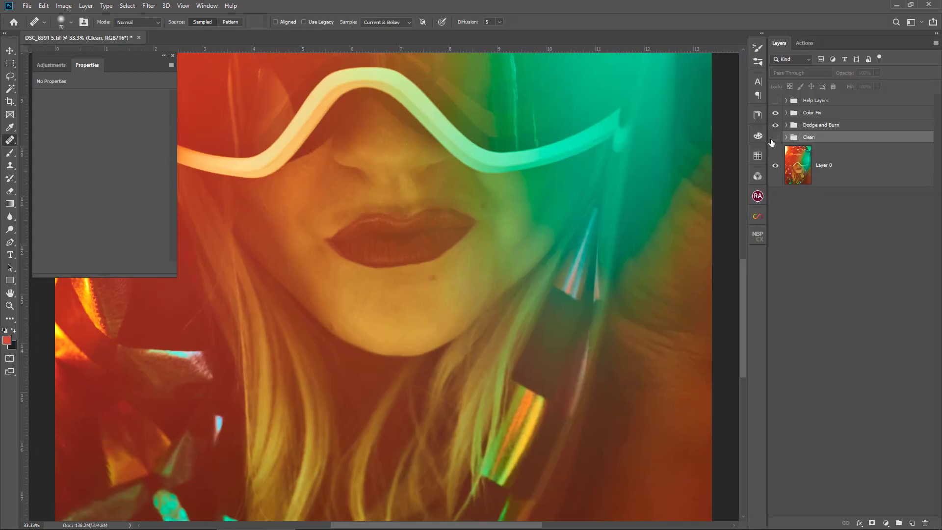
{"action": "left_click", "coordinate": [775, 137]}
{"action": "left_click", "coordinate": [775, 138]}
{"action": "left_click", "coordinate": [774, 138]}
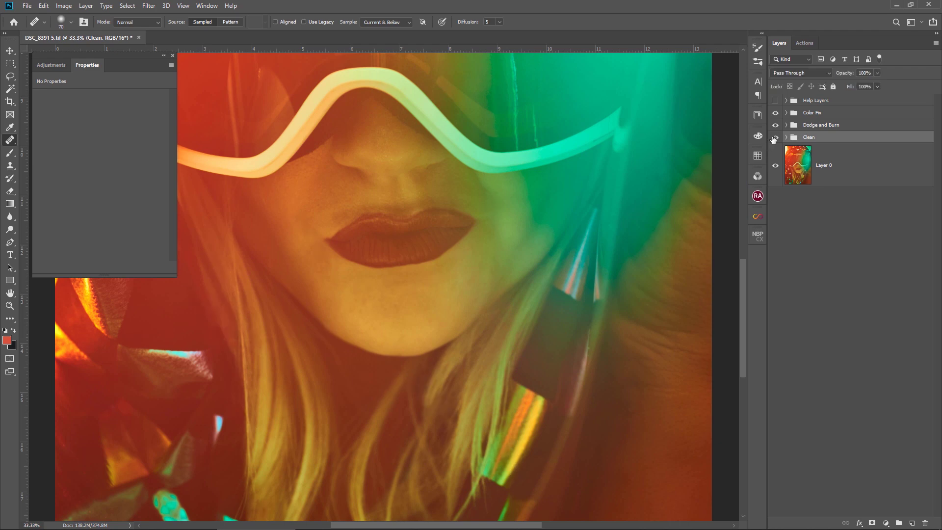
{"action": "left_click", "coordinate": [775, 138]}
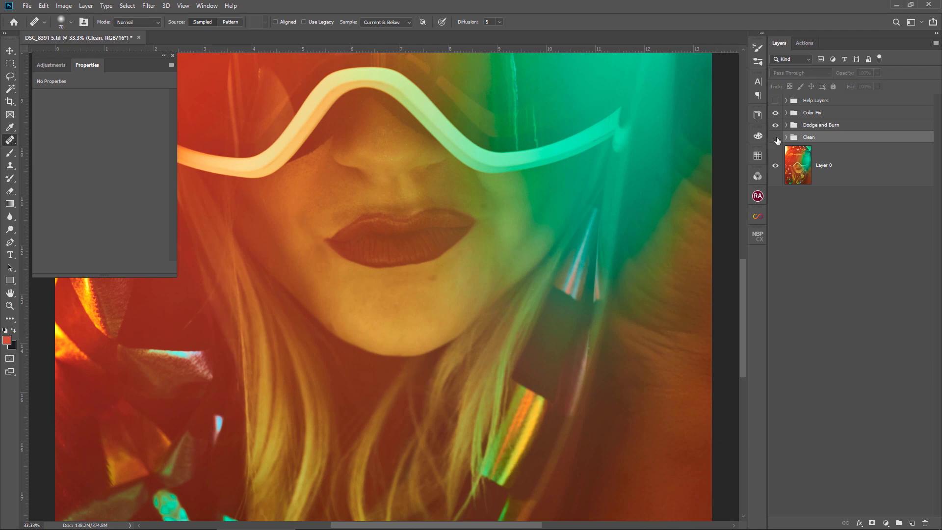
{"action": "left_click", "coordinate": [776, 139]}
- Examine the wider portrait with and without the Clean group, leaving the group visible
{"action": "key", "text": "ctrl+minus"}
{"action": "key", "text": "ctrl+minus"}
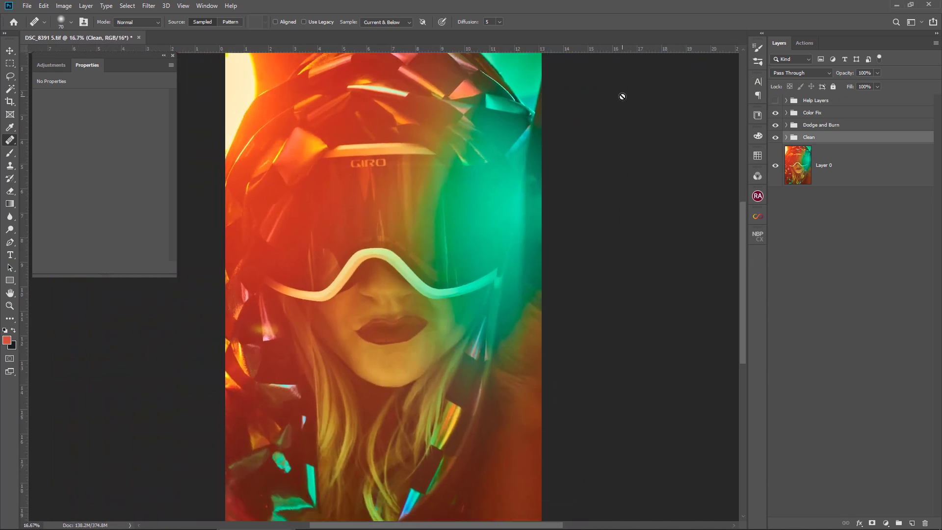
{"action": "key", "text": "ctrl+minus"}
{"action": "key", "text": "ctrl+plus"}
{"action": "key", "text": "ctrl+plus"}
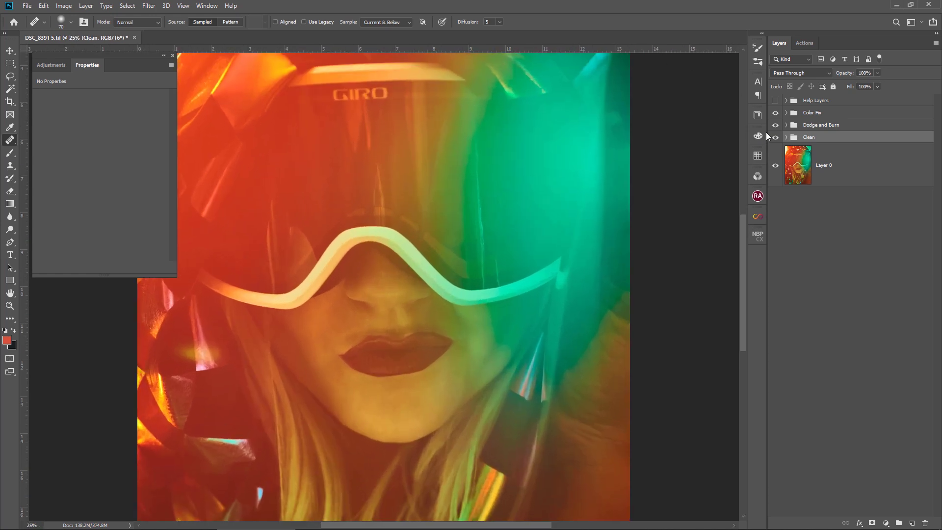
{"action": "left_click", "coordinate": [776, 137]}
{"action": "mouse_move", "coordinate": [640, 233]}
{"action": "left_mouse_down"}
{"action": "mouse_move", "coordinate": [683, 103]}
{"action": "mouse_move", "coordinate": [668, 193]}
{"action": "left_mouse_up"}
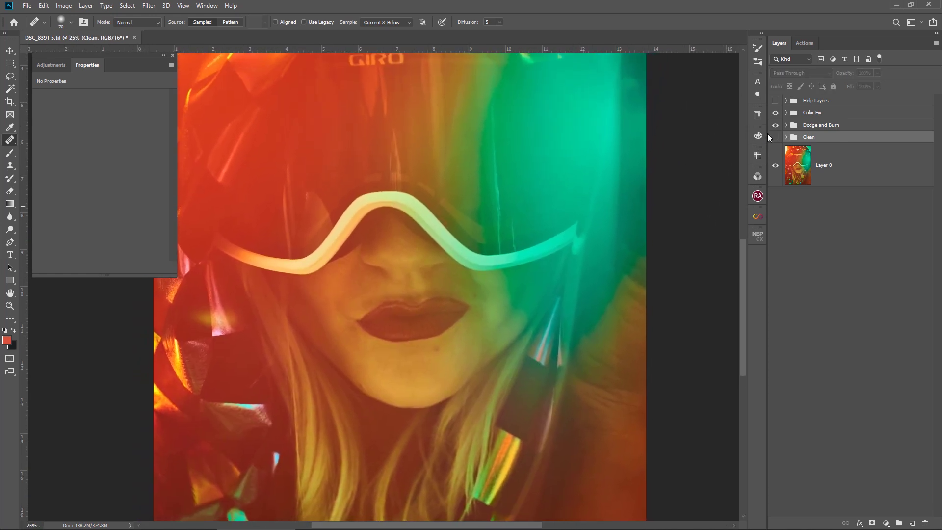
{"action": "left_click", "coordinate": [776, 137]}
- Expand the Dodge and Burn group, and show and expand the Help Layers group for a black-and-white view
{"action": "left_click", "coordinate": [786, 124]}
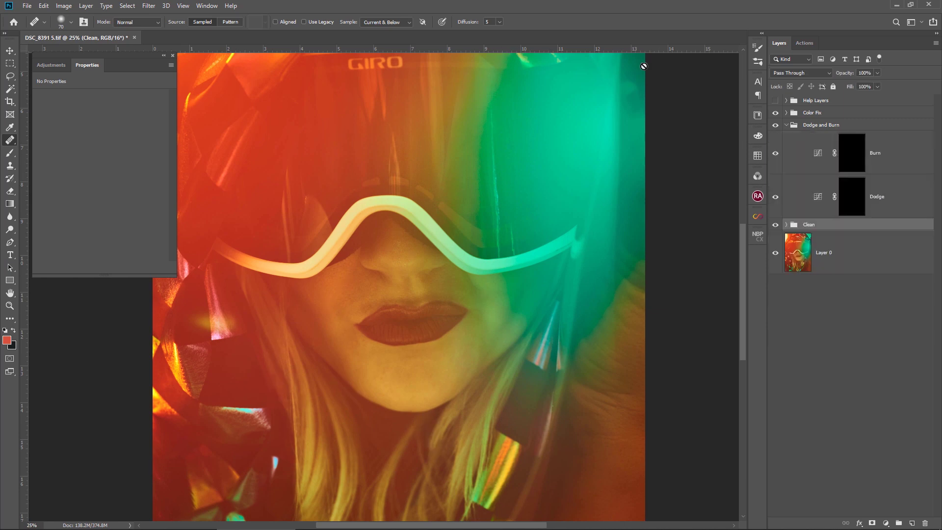
{"action": "key", "text": "ctrl+minus"}
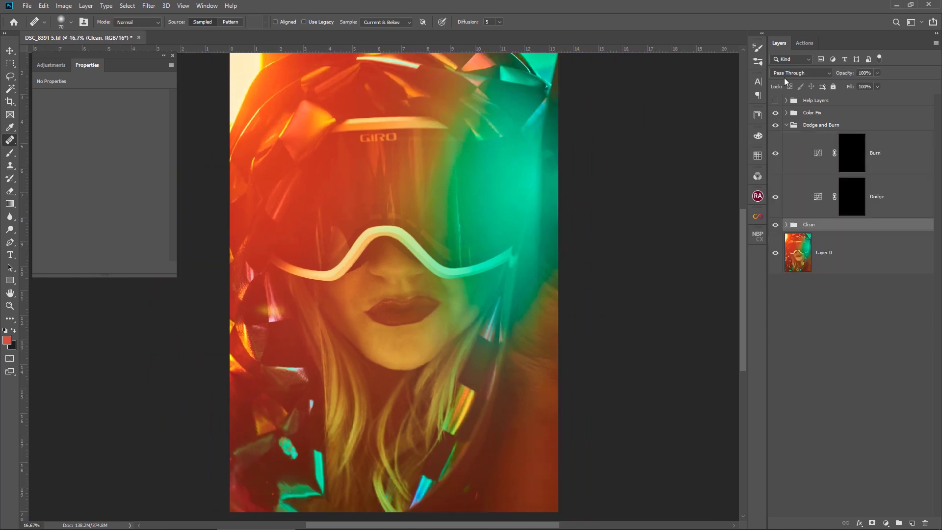
{"action": "left_click", "coordinate": [777, 101]}
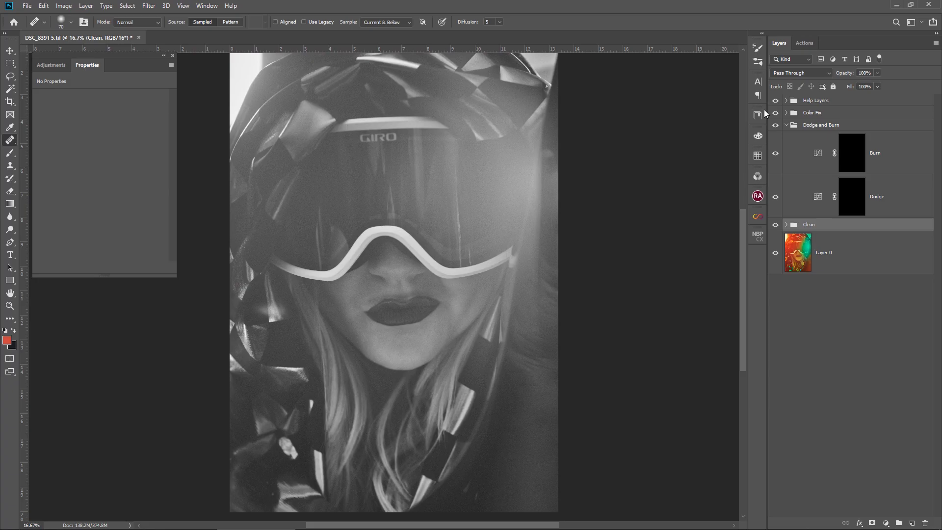
{"action": "left_click", "coordinate": [786, 100]}
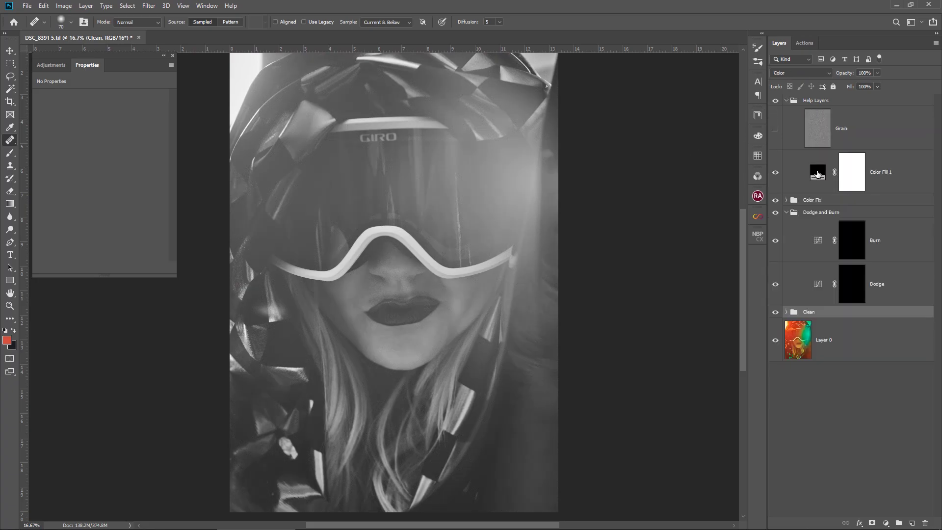
- Add a Curves adjustment above the Color Fill 1 help layer and shape a strong S-curve that deepens the shadows
{"action": "left_click", "coordinate": [817, 172]}
{"action": "left_click", "coordinate": [886, 523]}
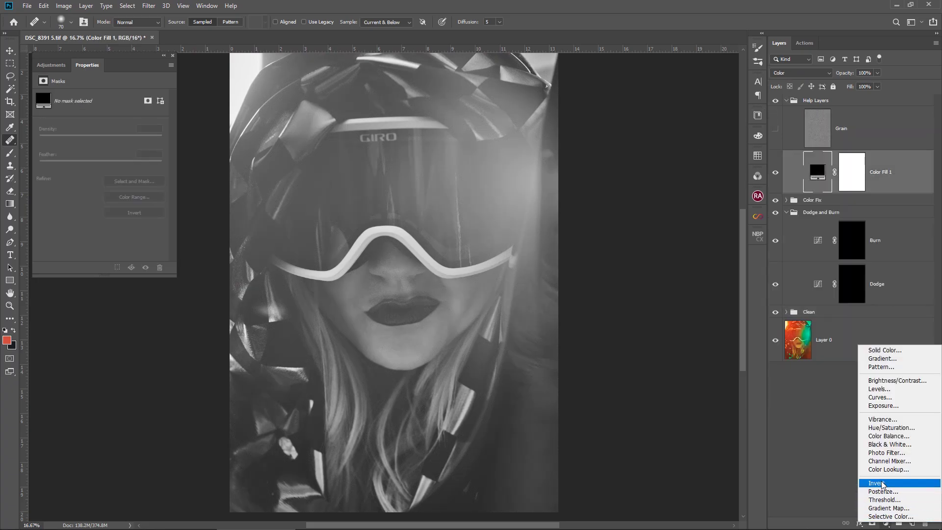
{"action": "left_click", "coordinate": [883, 402]}
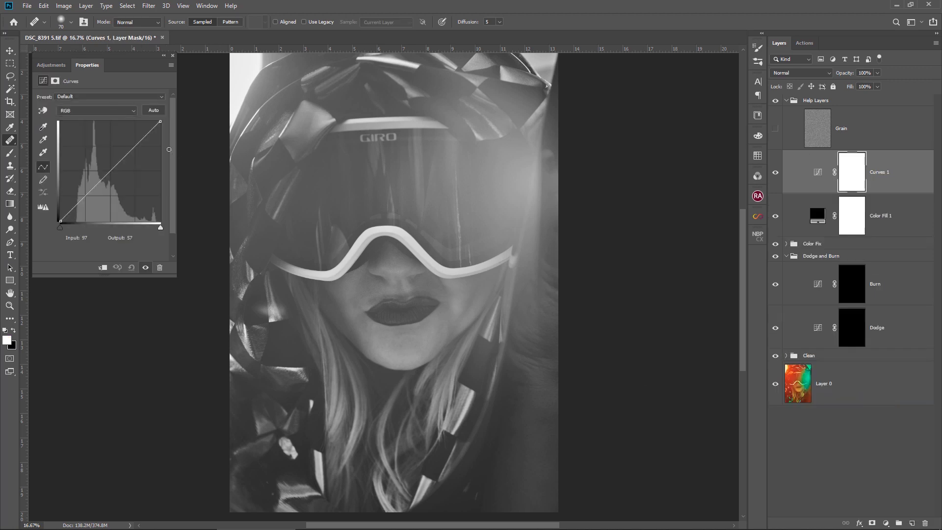
{"action": "left_click_drag", "start_coordinate": [98, 198], "coordinate": [104, 196]}
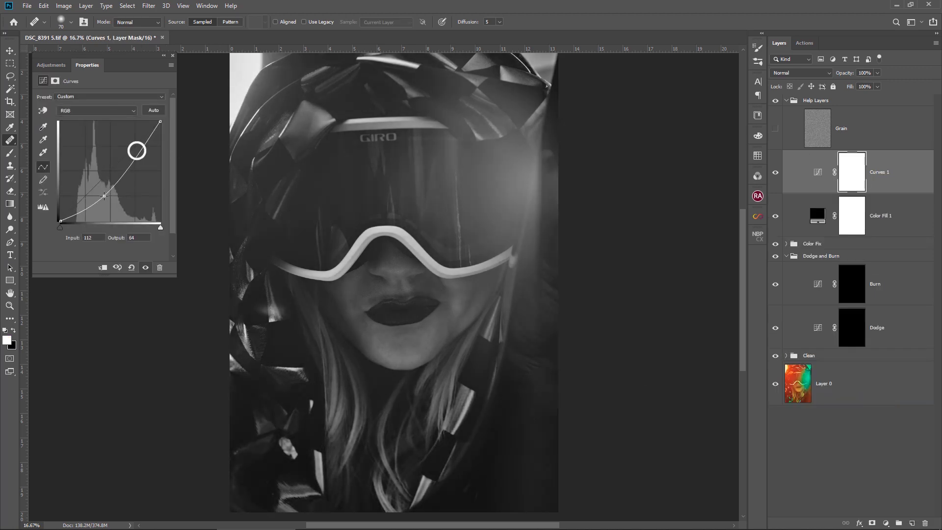
{"action": "mouse_move", "coordinate": [137, 150]}
{"action": "left_mouse_down"}
{"action": "mouse_move", "coordinate": [134, 136]}
{"action": "mouse_move", "coordinate": [132, 151]}
{"action": "left_mouse_up"}
{"action": "left_click_drag", "start_coordinate": [104, 196], "coordinate": [102, 206]}
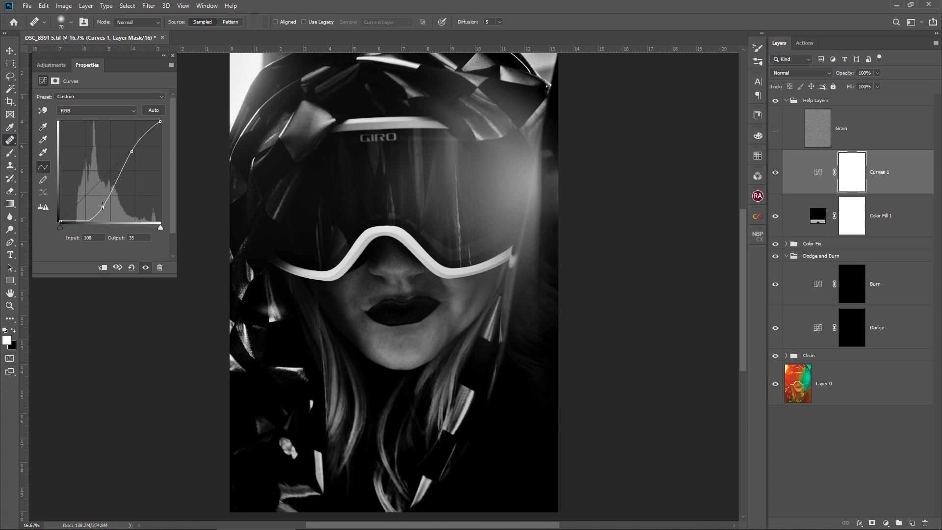
- Target the Dodge layer mask and set up the Brush tool with 3% flow
{"action": "key", "text": "ctrl+plus"}
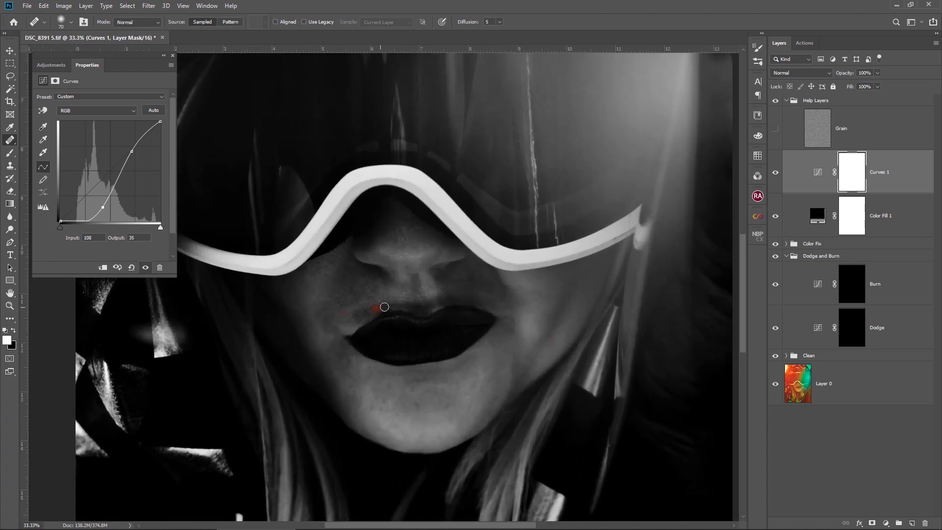
{"action": "left_click", "coordinate": [374, 313]}
{"action": "key", "text": "b"}
{"action": "left_click", "coordinate": [852, 327]}
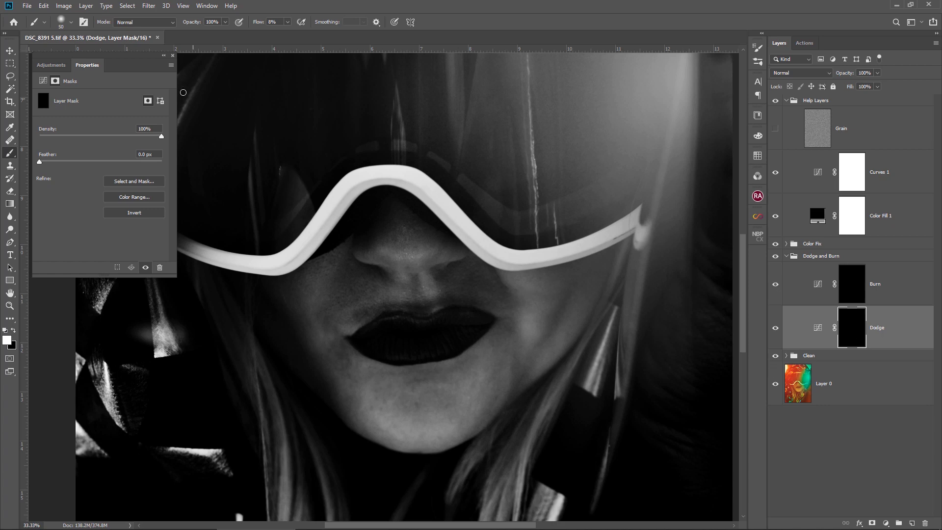
{"action": "right_click", "coordinate": [18, 156]}
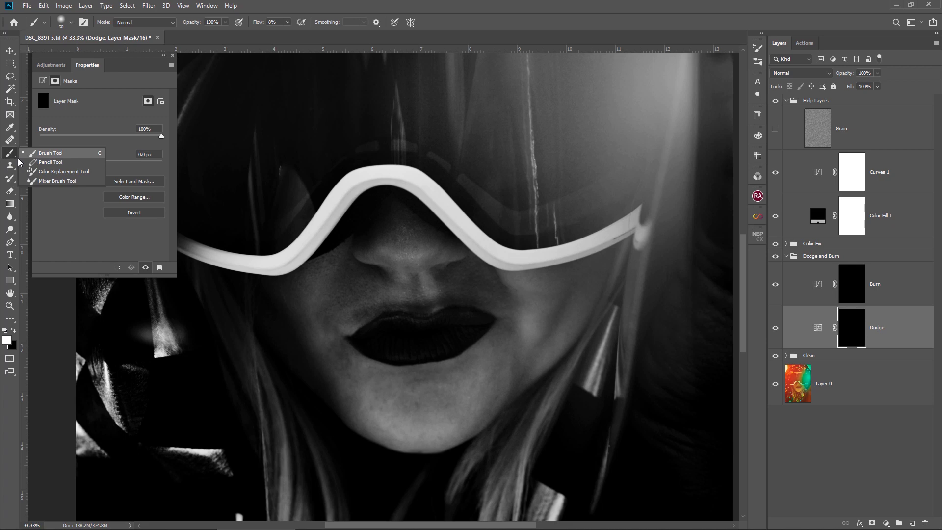
{"action": "left_click", "coordinate": [90, 153]}
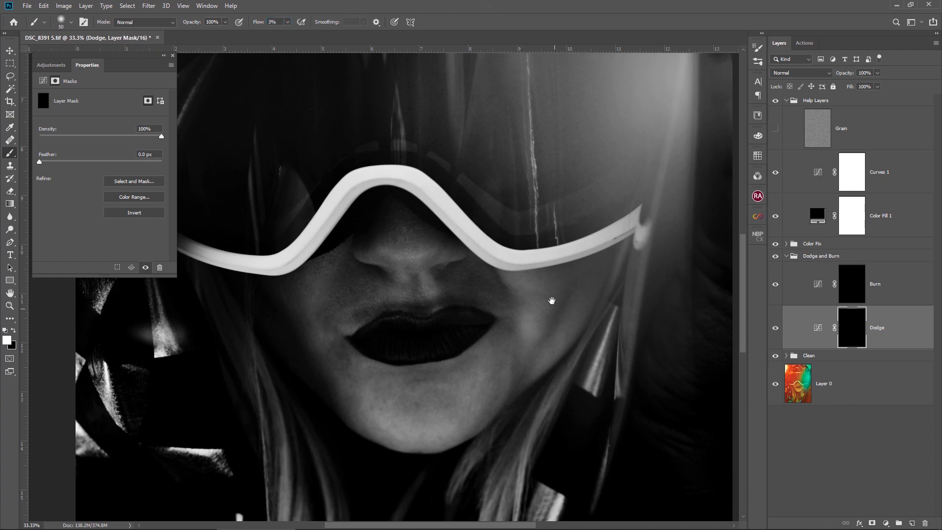
- Paint white on the Dodge mask to lighten dark patches between the nose and upper lip, varying the brush size
{"action": "left_click_drag", "start_coordinate": [552, 300], "coordinate": [495, 237]}
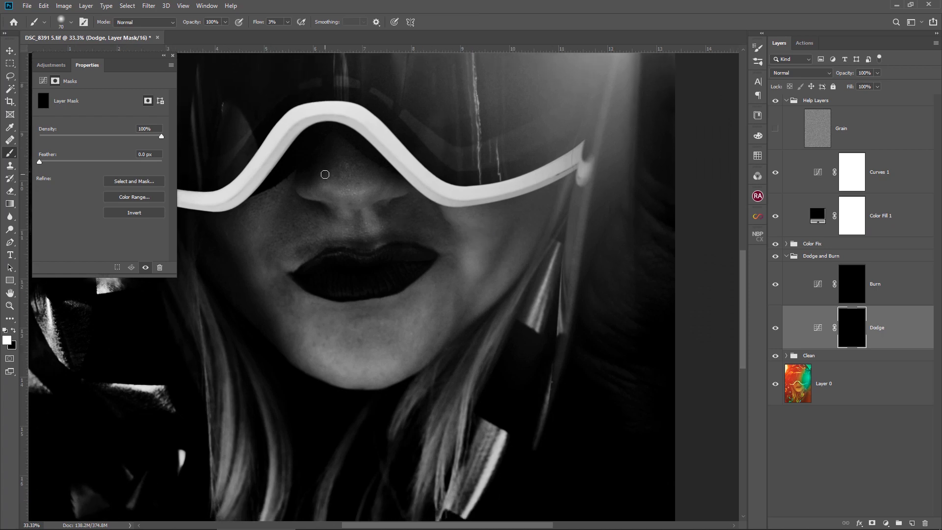
{"action": "key", "text": "ctrl+minus"}
{"action": "key", "text": "bracketright"}
{"action": "key", "text": "bracketright"}
{"action": "key", "text": "bracketright"}
{"action": "key", "text": "bracketright"}
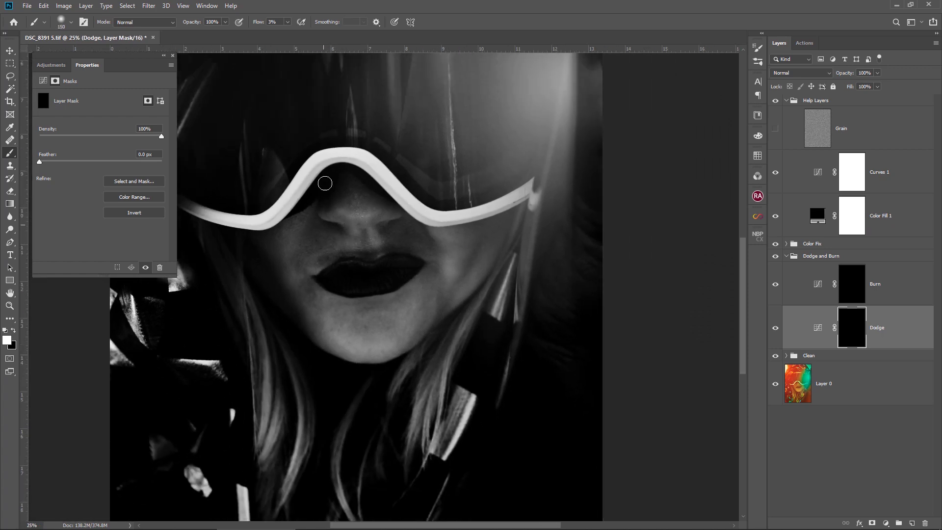
{"action": "key", "text": "bracketright"}
{"action": "mouse_move", "coordinate": [321, 224]}
{"action": "left_mouse_down"}
{"action": "mouse_move", "coordinate": [308, 252]}
{"action": "mouse_move", "coordinate": [314, 236]}
{"action": "mouse_move", "coordinate": [341, 230]}
{"action": "left_mouse_up"}
{"action": "key", "text": "bracketright"}
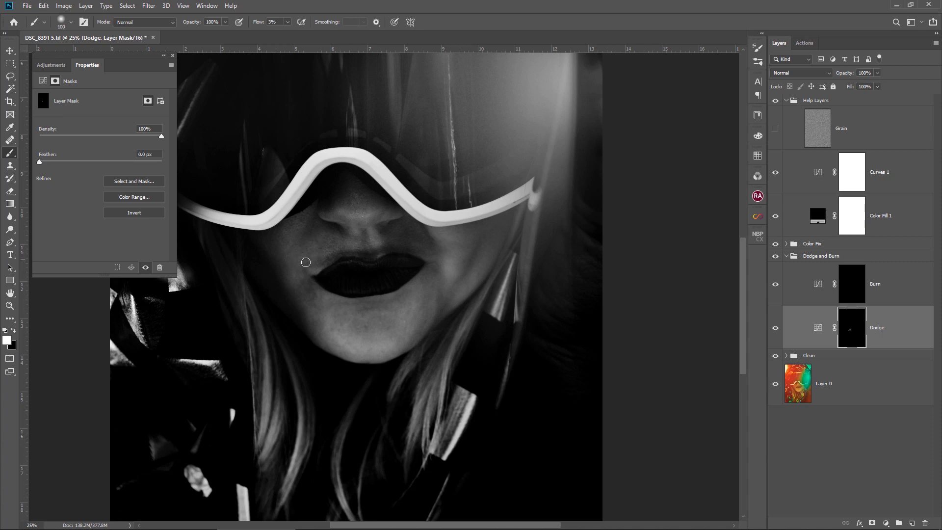
{"action": "key", "text": "bracketright"}
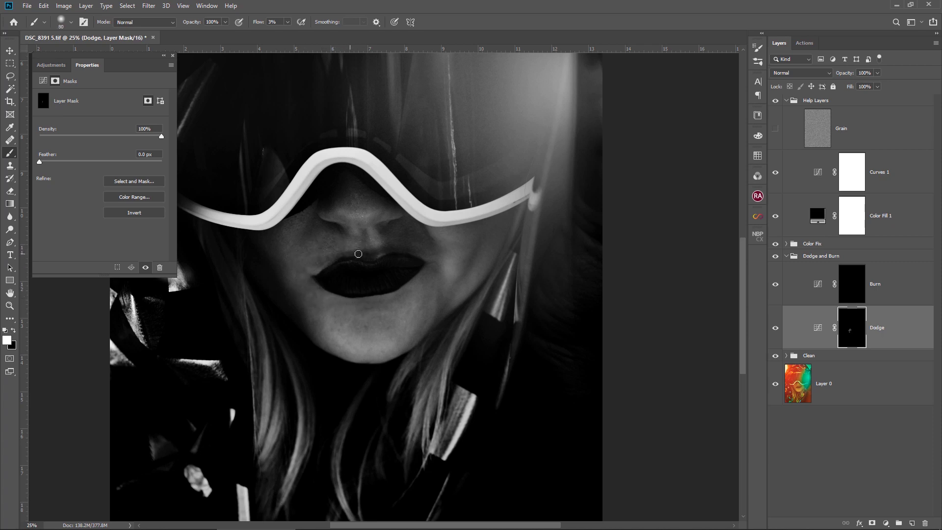
{"action": "key", "text": "bracketright"}
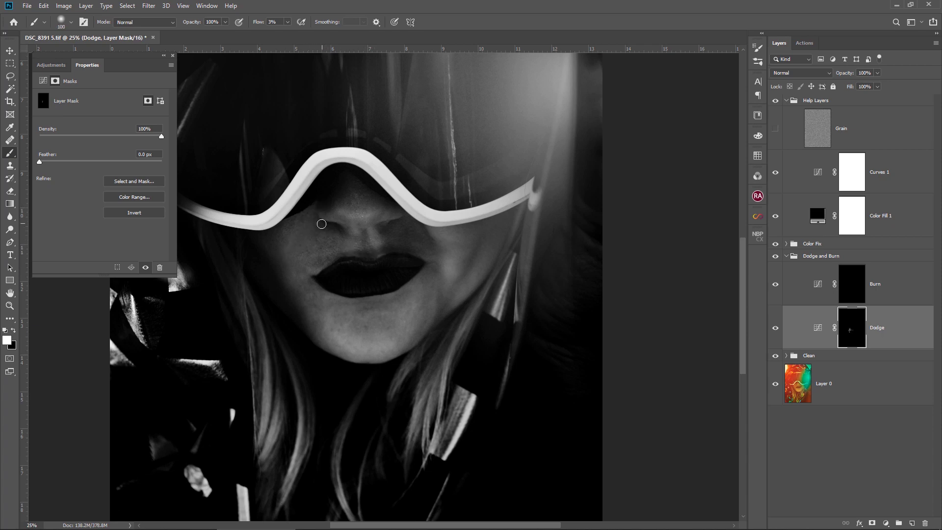
{"action": "key", "text": "bracketleft"}
{"action": "key", "text": "bracketleft"}
- Increase the contrast of the Curves 1 help layer and compare with the color image by toggling the Help Layers group
{"action": "left_click", "coordinate": [818, 172]}
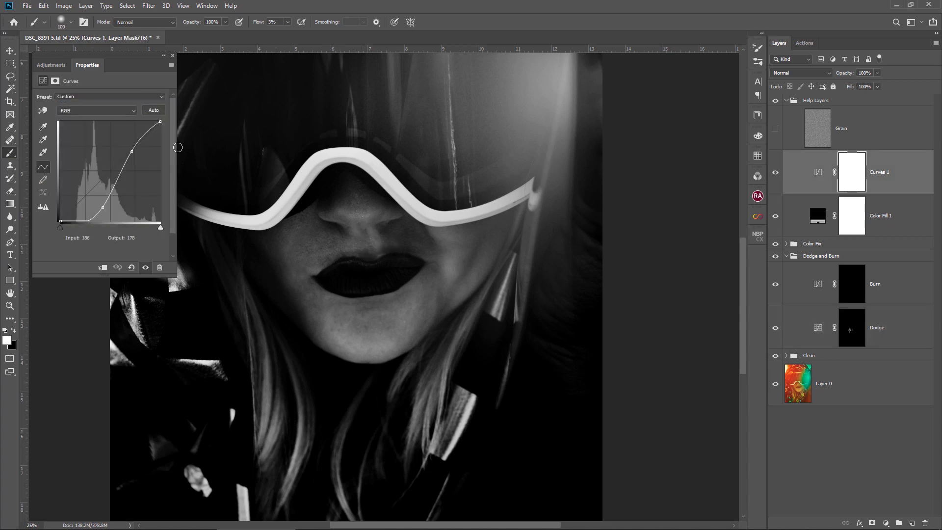
{"action": "left_click_drag", "start_coordinate": [130, 149], "coordinate": [131, 139]}
{"action": "mouse_move", "coordinate": [103, 207]}
{"action": "left_mouse_down"}
{"action": "mouse_move", "coordinate": [95, 196]}
{"action": "mouse_move", "coordinate": [100, 209]}
{"action": "left_mouse_up"}
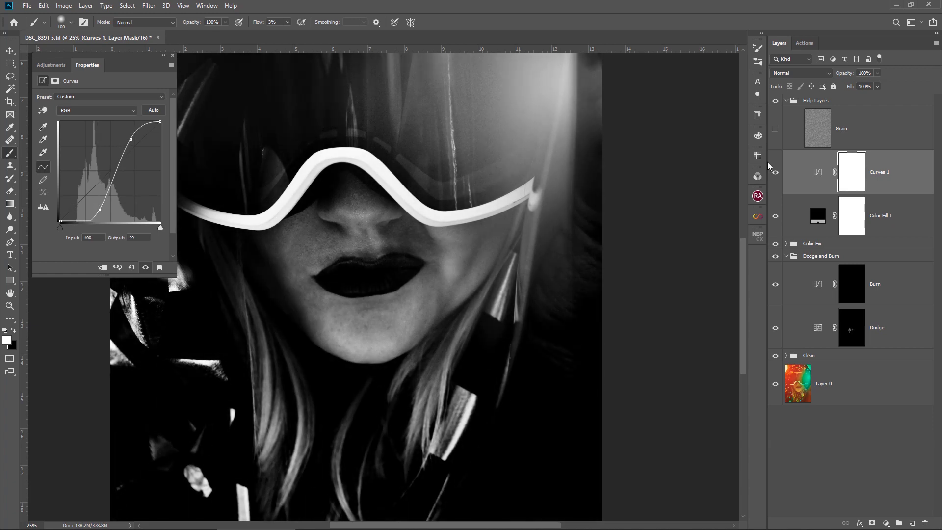
{"action": "left_click", "coordinate": [776, 101]}
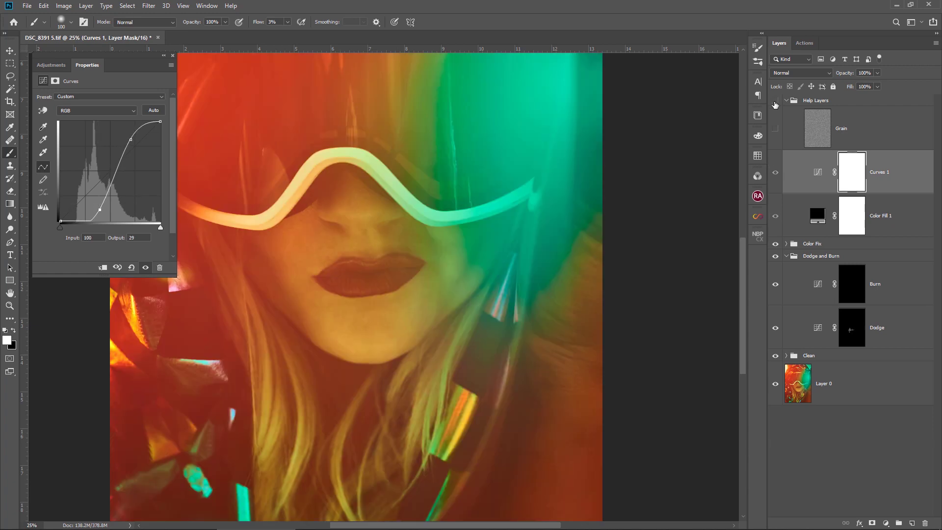
{"action": "left_click", "coordinate": [776, 102]}
- Continue lightening the uneven skin above the lips and beside the nose on the Dodge mask
{"action": "left_click", "coordinate": [850, 329]}
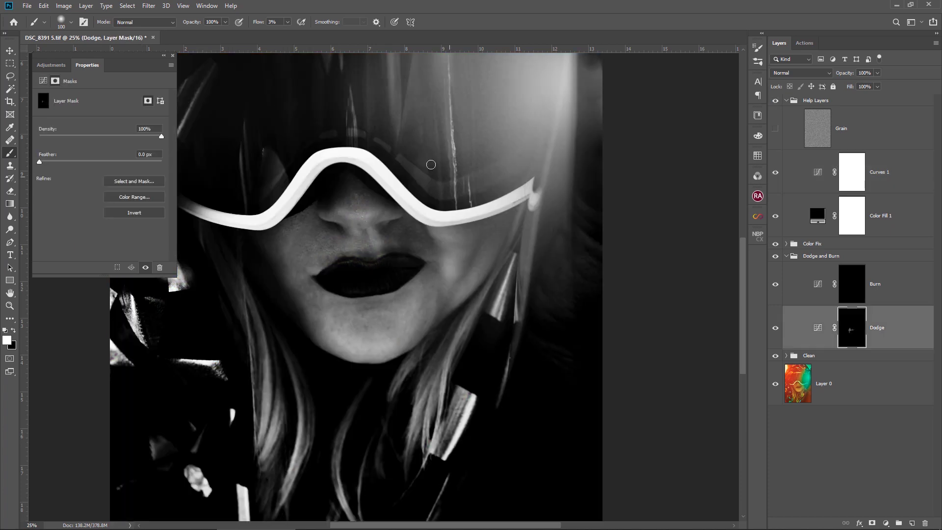
{"action": "key", "text": "bracketleft"}
{"action": "key", "text": "bracketleft"}
{"action": "key", "text": "bracketleft"}
{"action": "key", "text": "bracketleft"}
{"action": "key", "text": "bracketleft"}
{"action": "key", "text": "bracketleft"}
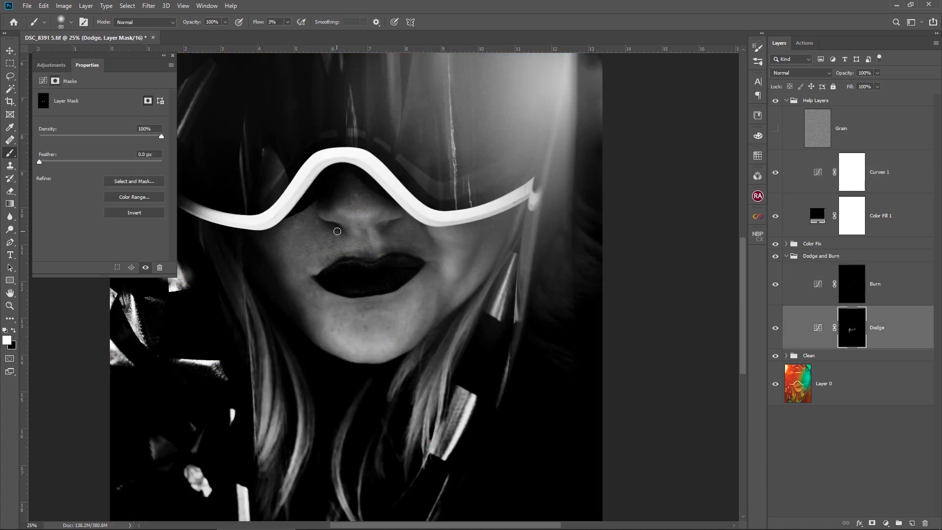
{"action": "key", "text": "bracketright"}
{"action": "key", "text": "bracketright"}
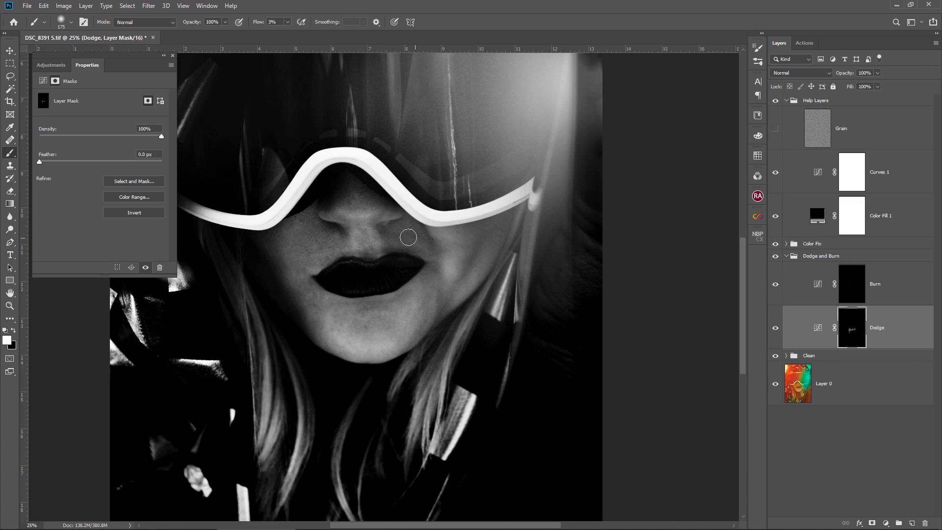
- Even out the skin around the mouth, chin and cheeks by painting alternately on the Burn and Dodge masks at 3% flow
{"action": "key", "text": "alt+bracketright"}
{"action": "key", "text": "alt+bracketleft"}
{"action": "key", "text": "alt+bracketright"}
{"action": "key", "text": "alt+bracketleft"}
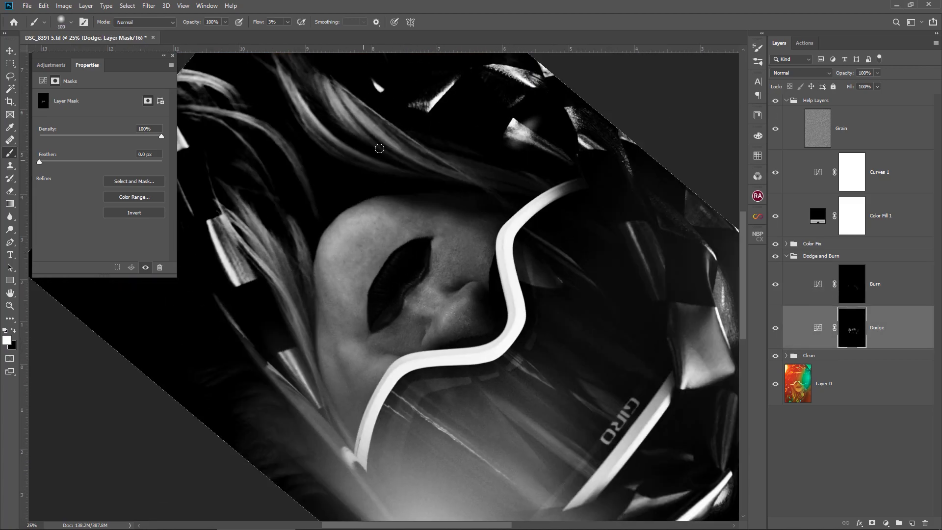
{"action": "key", "text": "bracketright"}
{"action": "key", "text": "bracketright"}
{"action": "mouse_move", "coordinate": [383, 208]}
{"action": "left_mouse_down"}
{"action": "mouse_move", "coordinate": [439, 216]}
{"action": "mouse_move", "coordinate": [428, 231]}
{"action": "mouse_move", "coordinate": [445, 246]}
{"action": "mouse_move", "coordinate": [458, 240]}
{"action": "mouse_move", "coordinate": [469, 258]}
{"action": "left_mouse_up"}
{"action": "key", "text": "bracketright"}
{"action": "key", "text": "bracketright"}
{"action": "key", "text": "bracketright"}
{"action": "key", "text": "bracketright"}
{"action": "key", "text": "bracketright"}
{"action": "key", "text": "bracketright"}
{"action": "key", "text": "bracketleft"}
{"action": "key", "text": "bracketleft"}
{"action": "key", "text": "bracketleft"}
{"action": "key", "text": "bracketleft"}
{"action": "key", "text": "bracketleft"}
{"action": "key", "text": "bracketleft"}
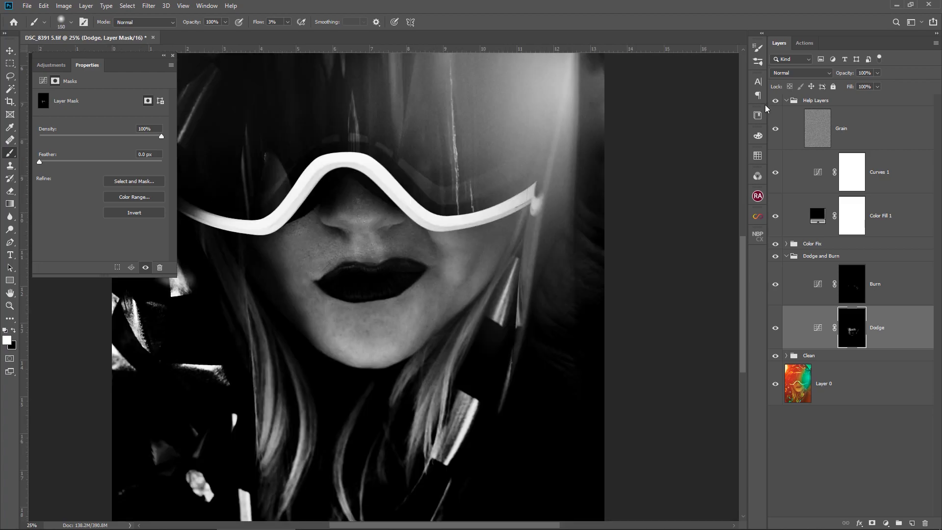
- Brighten the Curves 1 help layer by raising both its shadow and highlight points
{"action": "left_click", "coordinate": [805, 179]}
{"action": "left_click_drag", "start_coordinate": [99, 210], "coordinate": [93, 196]}
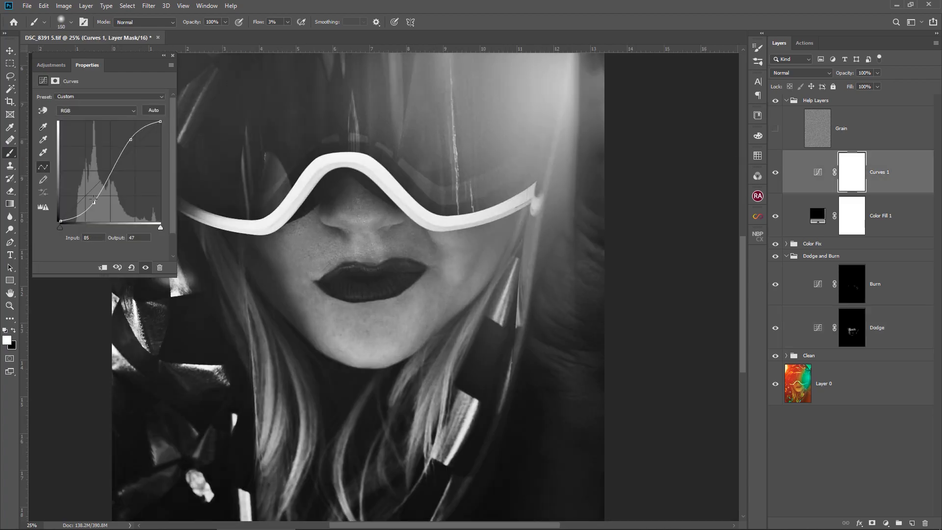
{"action": "left_click_drag", "start_coordinate": [131, 140], "coordinate": [122, 129]}
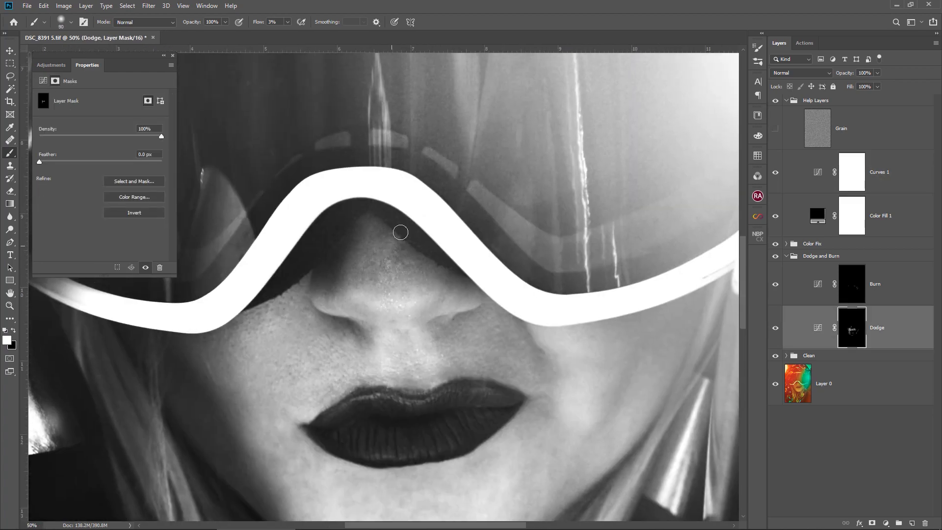
- Refine the dodging around the nose at 50% zoom with a progressively smaller brush
{"action": "key", "text": "bracketleft"}
{"action": "key", "text": "bracketleft"}
{"action": "key", "text": "bracketleft"}
{"action": "key", "text": "bracketleft"}
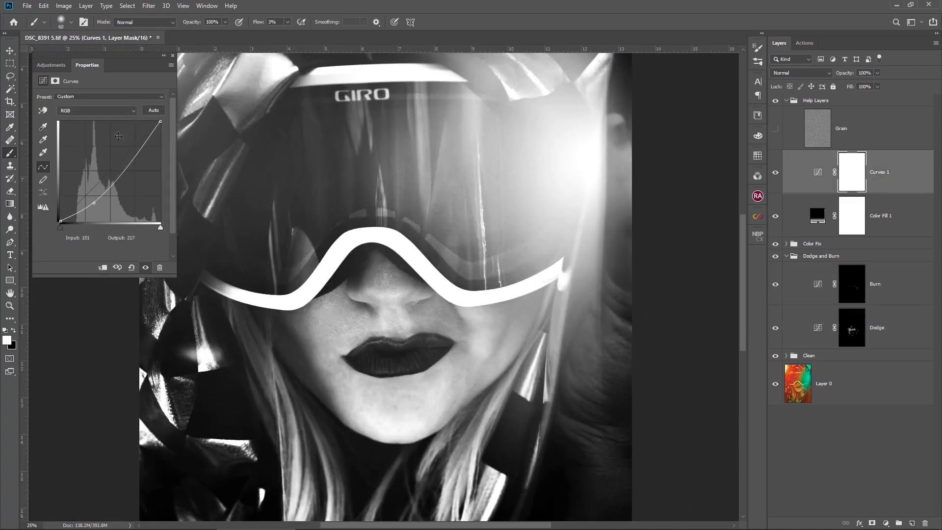
- Darken the Curves 1 help layer and dodge around the nose and lips with the brush flow at 2%
{"action": "mouse_move", "coordinate": [104, 187]}
{"action": "left_mouse_down"}
{"action": "mouse_move", "coordinate": [104, 214]}
{"action": "mouse_move", "coordinate": [104, 199]}
{"action": "left_mouse_up"}
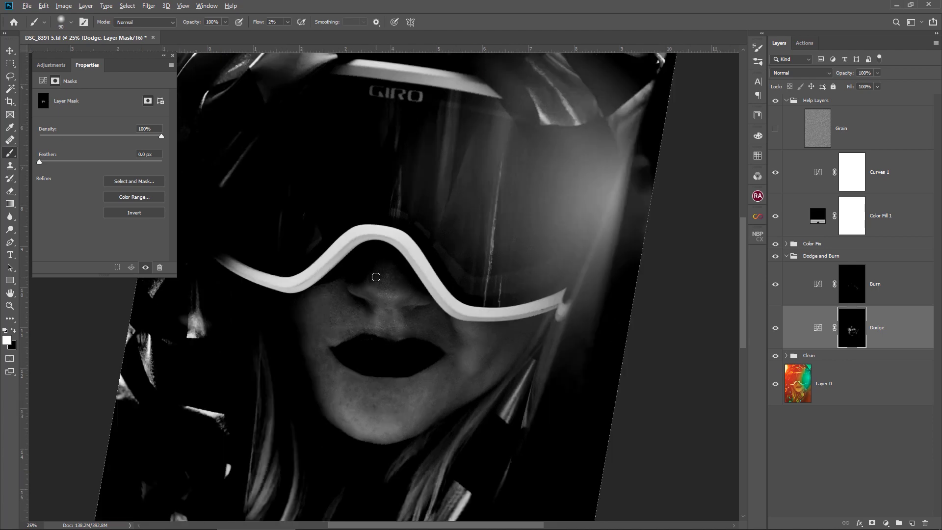
{"action": "scroll", "coordinate": [376, 276], "scroll_direction": "up", "scroll_amount": 1}
{"action": "key", "text": "bracketleft"}
{"action": "key", "text": "bracketleft"}
{"action": "key", "text": "bracketleft"}
{"action": "key", "text": "bracketleft"}
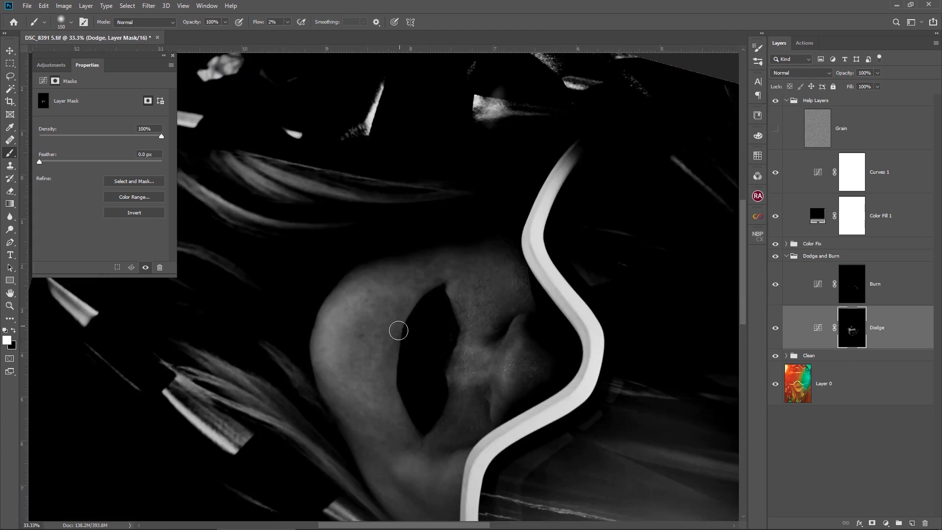
{"action": "key", "text": "bracketright"}
- Smooth the blotchy tones on the chin by alternating between the Burn and Dodge masks in a rotated view
{"action": "key", "text": "alt+bracketright"}
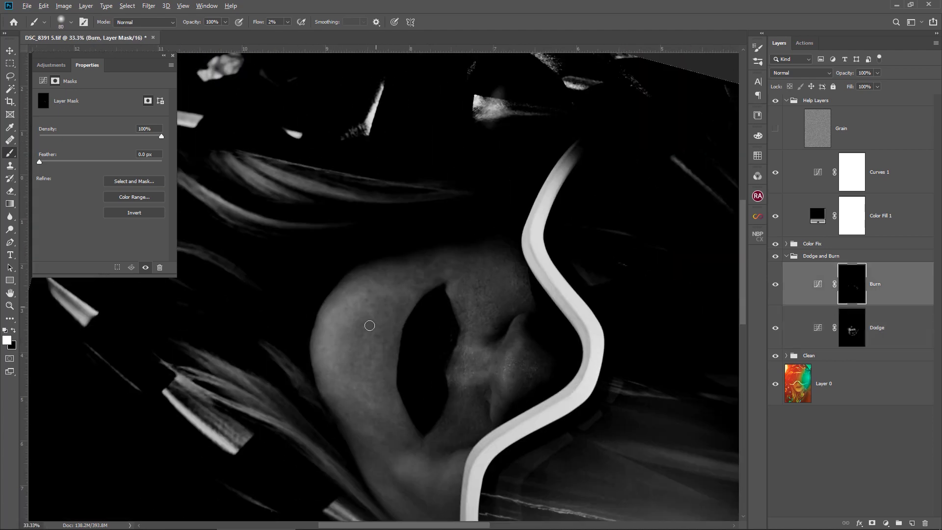
{"action": "key", "text": "alt+bracketleft"}
{"action": "key", "text": "alt+bracketright"}
{"action": "key", "text": "alt+bracketleft"}
{"action": "key", "text": "r"}
{"action": "mouse_move", "coordinate": [449, 405]}
{"action": "left_mouse_down"}
{"action": "mouse_move", "coordinate": [461, 277]}
{"action": "mouse_move", "coordinate": [322, 255]}
{"action": "left_mouse_up"}
{"action": "key", "text": "r"}
{"action": "key", "text": "bracketleft"}
{"action": "key", "text": "alt+bracketright"}
{"action": "key", "text": "alt+bracketleft"}
{"action": "key", "text": "bracketright"}
{"action": "key", "text": "bracketright"}
{"action": "key", "text": "bracketright"}
{"action": "key", "text": "bracketright"}
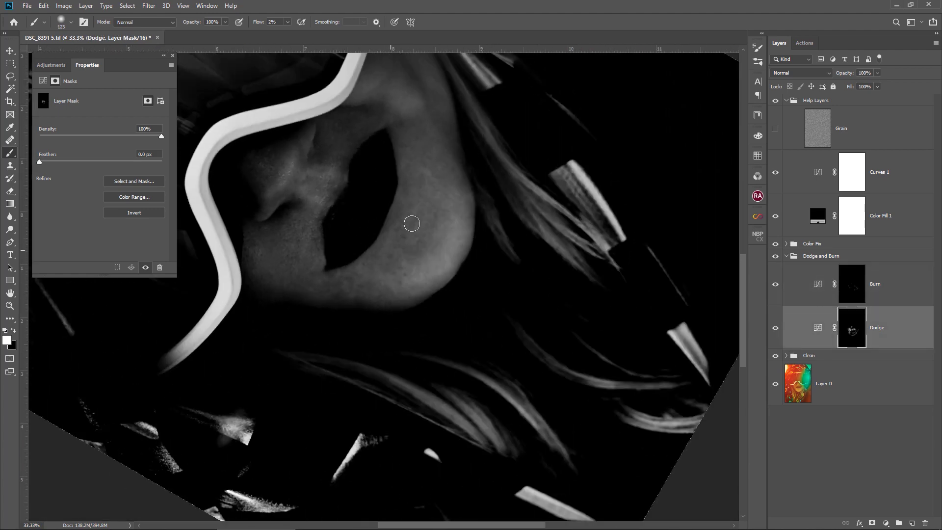
- Refine the skin around the lips and upper lip with smaller strokes on the Burn and Dodge masks at 2% flow
{"action": "key", "text": "bracketleft"}
{"action": "key", "text": "bracketleft"}
{"action": "key", "text": "bracketleft"}
{"action": "key", "text": "alt+bracketright"}
{"action": "key", "text": "alt+bracketleft"}
{"action": "key", "text": "space"}
{"action": "left_click_drag", "start_coordinate": [382, 256], "coordinate": [426, 302]}
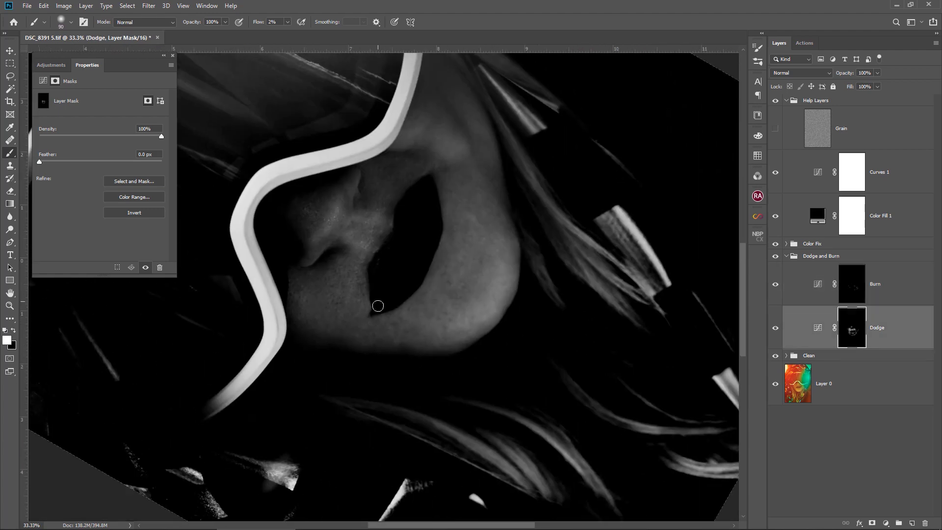
{"action": "key", "text": "bracketleft"}
{"action": "key", "text": "bracketleft"}
{"action": "key", "text": "alt+bracketright"}
{"action": "key", "text": "alt+bracketleft"}
{"action": "key", "text": "space"}
{"action": "left_click_drag", "start_coordinate": [319, 211], "coordinate": [354, 300]}
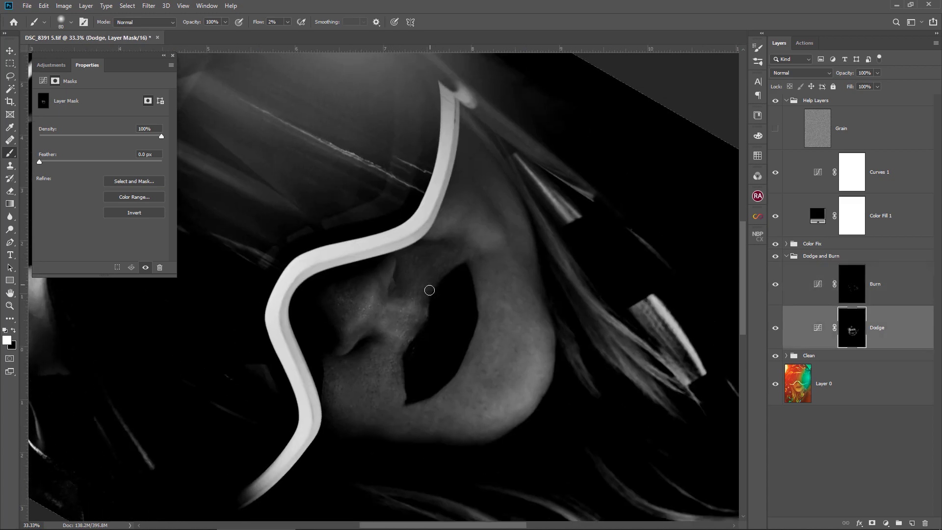
- Reset the canvas rotation and check the face in color by toggling the Help Layers group's visibility
{"action": "key", "text": "Escape"}
{"action": "key", "text": "ctrl+minus"}
{"action": "key", "text": "ctrl+minus"}
{"action": "left_click", "coordinate": [775, 100]}
{"action": "key", "text": "ctrl+plus"}
{"action": "left_click", "coordinate": [775, 101]}
{"action": "key", "text": "ctrl+plus"}
{"action": "key", "text": "ctrl+plus"}
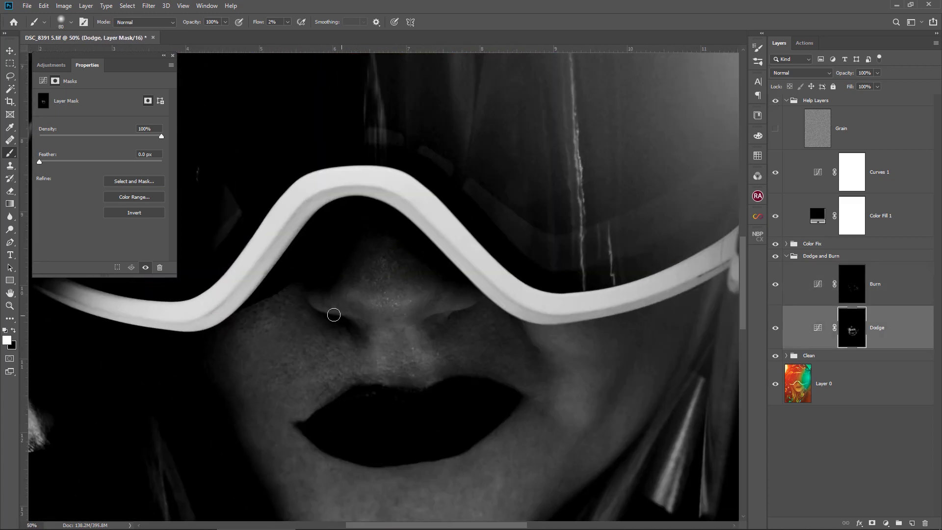
- Touch up the Dodge mask around the nostrils with a smaller brush
{"action": "key", "text": "bracketleft"}
{"action": "key", "text": "bracketleft"}
{"action": "key", "text": "bracketleft"}
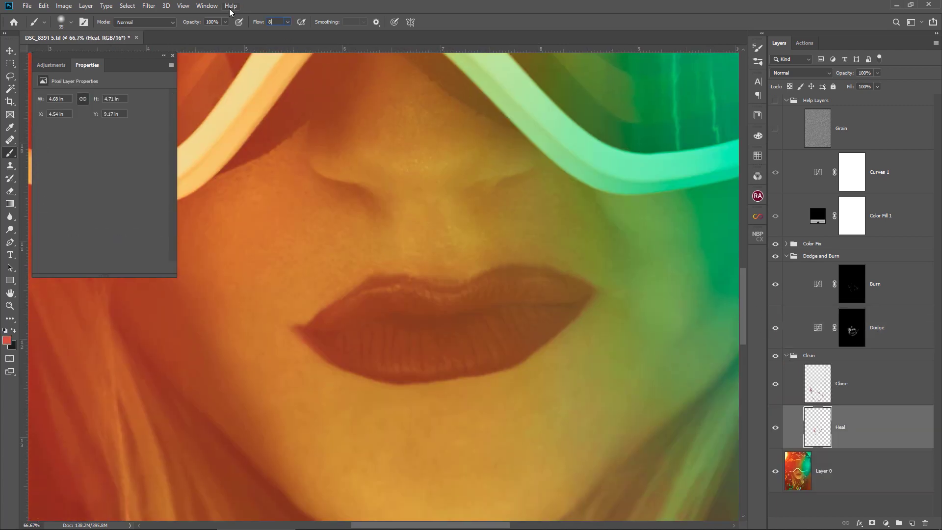
- Clean the upper lip edge and the mouth corner on the Heal layer with the Clone Stamp, using 8% flow
{"action": "key", "text": "s"}
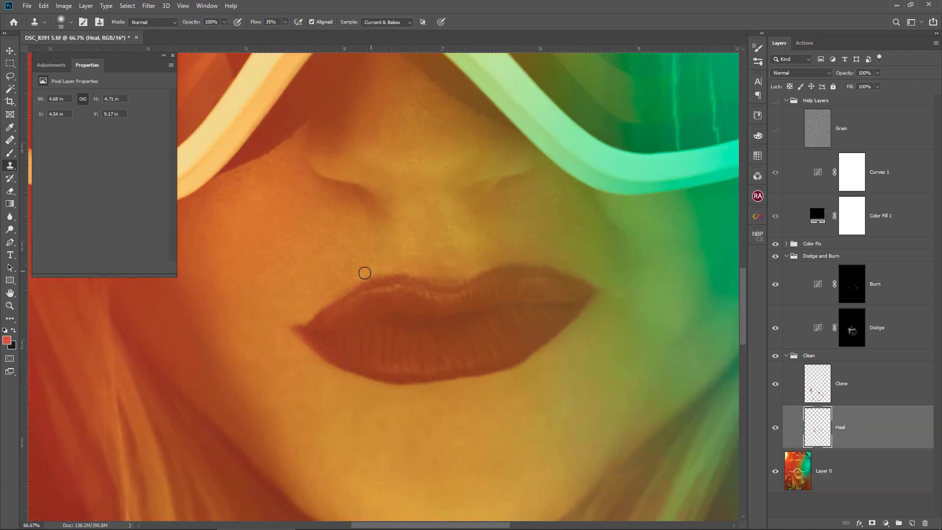
{"action": "left_click", "coordinate": [363, 278]}
{"action": "left_click", "coordinate": [456, 263], "text": "alt"}
{"action": "left_click_drag", "start_coordinate": [442, 281], "coordinate": [415, 272]}
{"action": "mouse_move", "coordinate": [305, 315]}
{"action": "left_mouse_down"}
{"action": "mouse_move", "coordinate": [295, 318]}
{"action": "mouse_move", "coordinate": [295, 331]}
{"action": "left_mouse_up"}
{"action": "key", "text": "bracketleft"}
{"action": "key", "text": "bracketleft"}
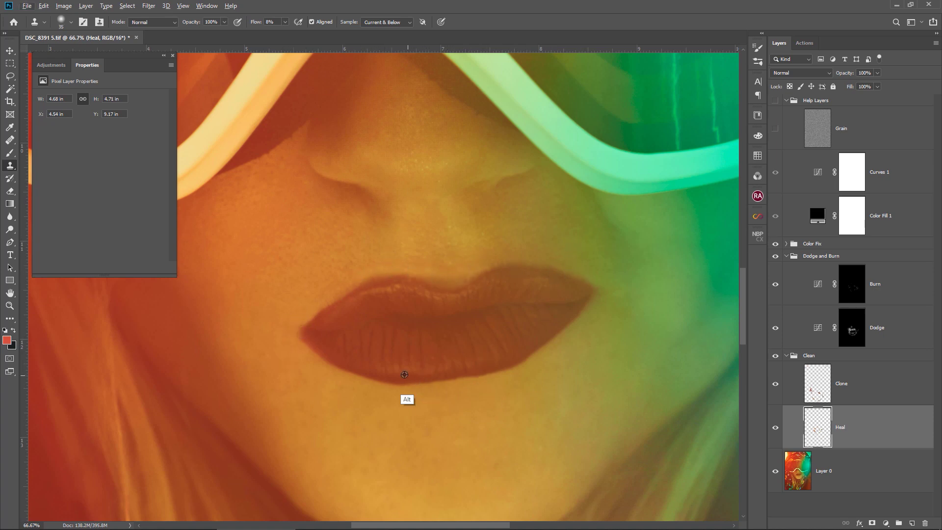
- Smooth the lip contour on the Heal layer with sampled color and Clone Stamp touch-ups on a rotated canvas
{"action": "key", "text": "r"}
{"action": "mouse_move", "coordinate": [448, 285]}
{"action": "left_mouse_down"}
{"action": "mouse_move", "coordinate": [417, 342]}
{"action": "mouse_move", "coordinate": [330, 324]}
{"action": "left_mouse_up"}
{"action": "key", "text": "ctrl+plus"}
{"action": "key", "text": "ctrl+plus"}
{"action": "key", "text": "ctrl+minus"}
{"action": "key", "text": "b"}
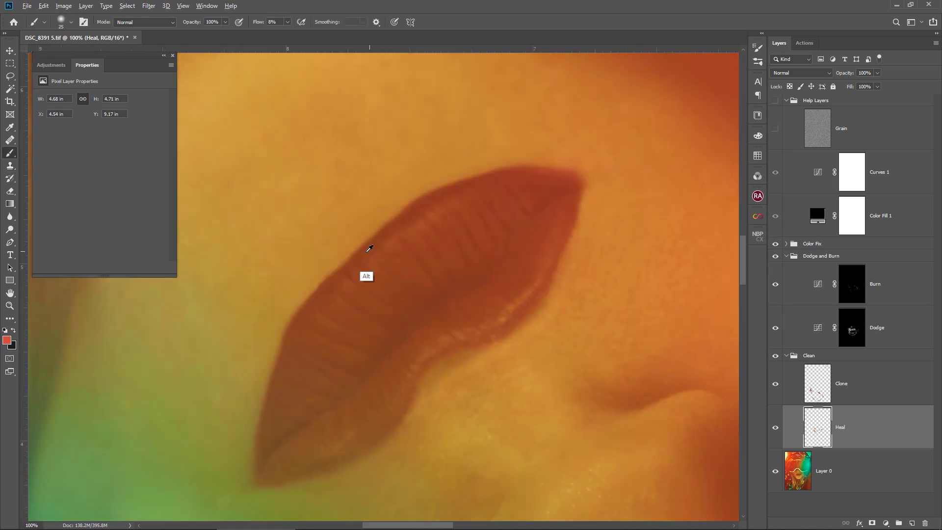
{"action": "left_click", "coordinate": [370, 248], "text": "alt"}
{"action": "key", "text": "s"}
{"action": "left_click", "coordinate": [385, 204], "text": "alt"}
{"action": "left_click", "coordinate": [563, 171], "text": "alt"}
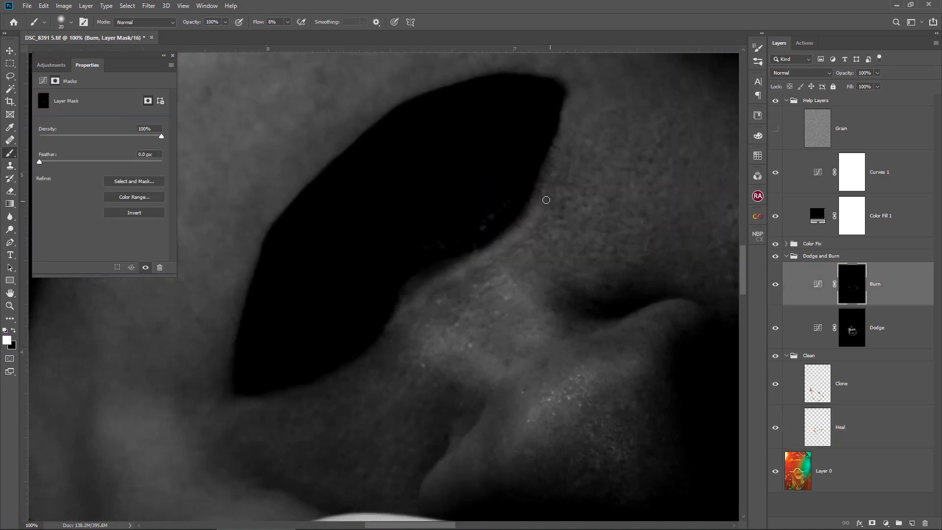
- Burn the skin along the upper lip edge on the Burn mask with a larger brush at 3% flow
{"action": "double_click", "coordinate": [274, 21]}
{"action": "type", "text": "3"}
{"action": "key", "text": "Return"}
{"action": "key", "text": "bracketright"}
{"action": "key", "text": "bracketright"}
{"action": "key", "text": "bracketright"}
{"action": "mouse_move", "coordinate": [536, 208]}
{"action": "left_mouse_down"}
{"action": "mouse_move", "coordinate": [520, 231]}
{"action": "mouse_move", "coordinate": [442, 282]}
{"action": "left_mouse_up"}
- Undo the last contrast changes to the Curves 1 help layer
{"action": "key", "text": "alt+bracketleft"}
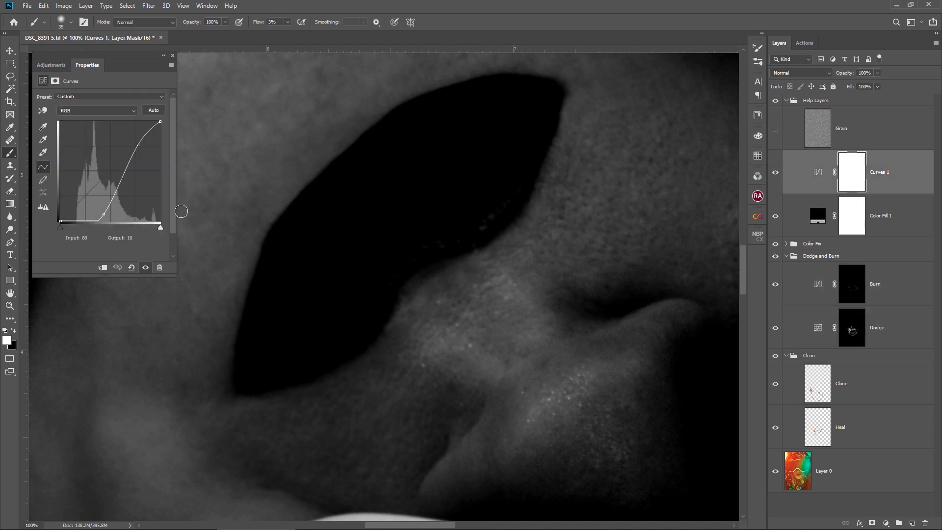
{"action": "key", "text": "ctrl+z"}
{"action": "key", "text": "ctrl+z"}
{"action": "key", "text": "ctrl+z"}
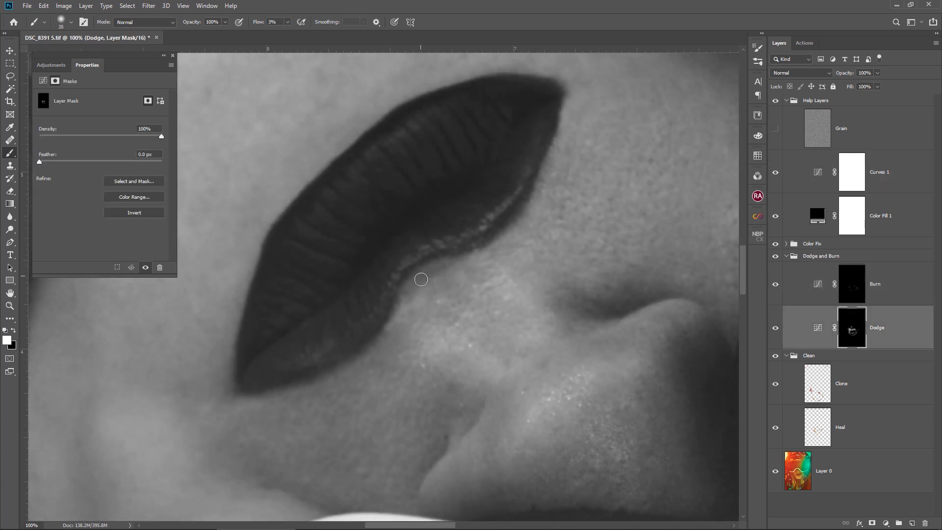
- Even out the skin along the upper lip edge on the Dodge and Burn masks at 3% flow, and reset the canvas rotation
{"action": "left_click_drag", "start_coordinate": [420, 280], "coordinate": [414, 296]}
{"action": "key", "text": "bracketleft"}
{"action": "key", "text": "bracketleft"}
{"action": "key", "text": "bracketleft"}
{"action": "key", "text": "alt+bracketright"}
{"action": "key", "text": "alt+bracketleft"}
{"action": "key", "text": "bracketright"}
{"action": "key", "text": "bracketright"}
{"action": "key", "text": "bracketright"}
{"action": "key", "text": "bracketright"}
{"action": "key", "text": "bracketright"}
{"action": "key", "text": "Escape"}
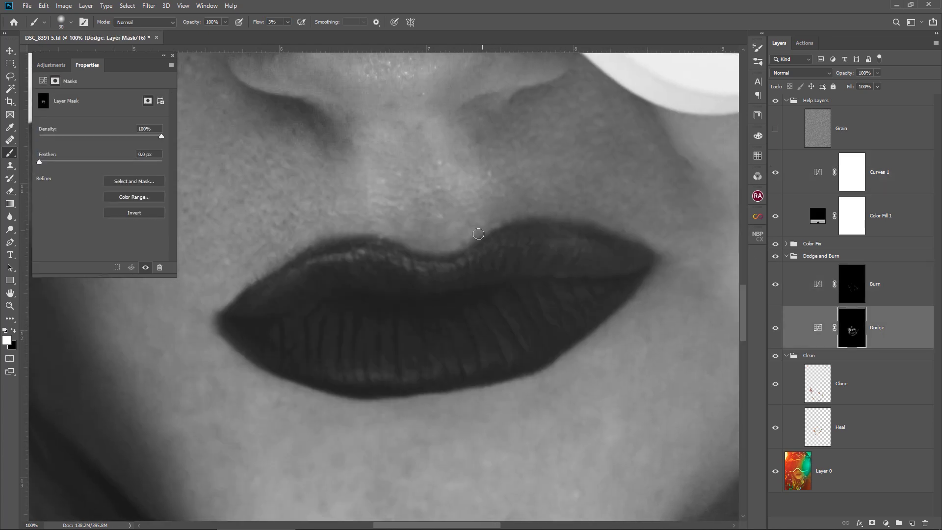
- Hide the Help Layers group and touch up the skin around the lips in color on the Burn and Dodge masks
{"action": "key", "text": "alt+bracketright"}
{"action": "left_click", "coordinate": [775, 101]}
{"action": "key", "text": "bracketleft"}
{"action": "key", "text": "bracketleft"}
{"action": "key", "text": "bracketleft"}
{"action": "key", "text": "alt+bracketright"}
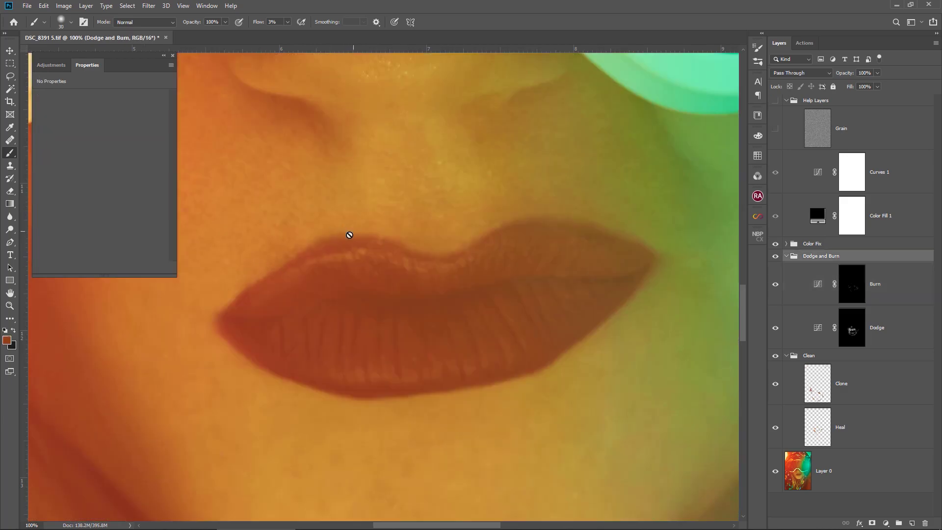
{"action": "key", "text": "F1"}
{"action": "key", "text": "F2"}
{"action": "key", "text": "ctrl+0"}
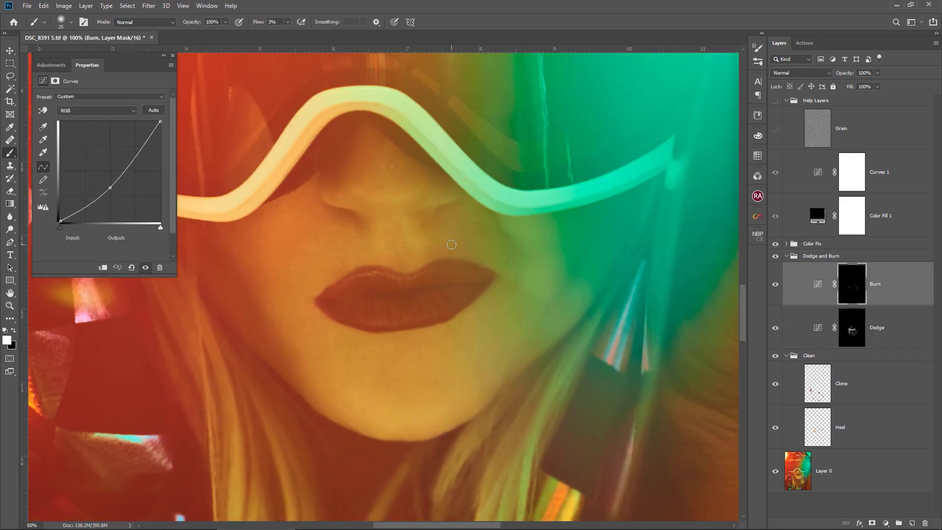
- Show the help layers and even out the cheek beside the mouth on the Dodge and Burn masks with a larger brush
{"action": "key", "text": "F4"}
{"action": "key", "text": "F1"}
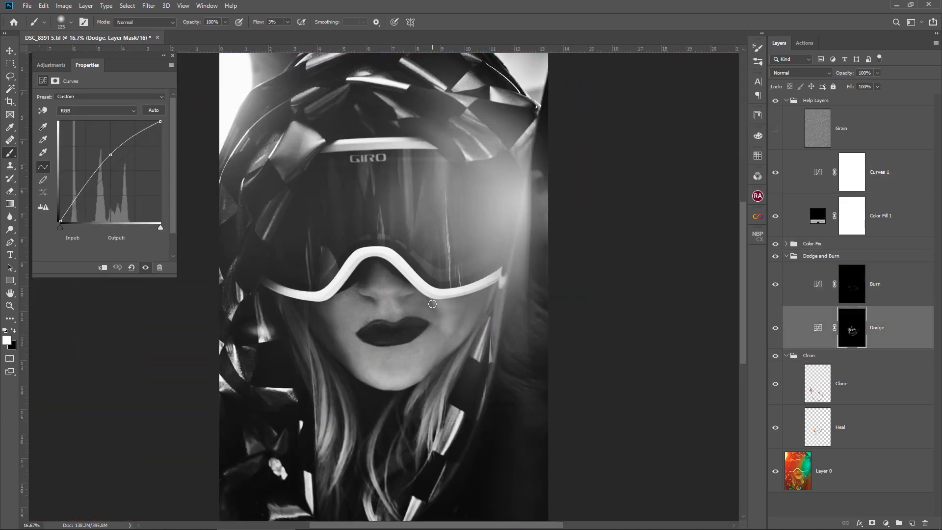
{"action": "key", "text": "F2"}
{"action": "key", "text": "bracketleft"}
{"action": "left_click_drag", "start_coordinate": [448, 332], "coordinate": [446, 303]}
{"action": "key", "text": "F1"}
- Increase the contrast of the Curves 1 help layer by moving its lower curve point to about input 120, output 12
{"action": "key", "text": "F3"}
{"action": "left_click_drag", "start_coordinate": [92, 201], "coordinate": [107, 216]}
{"action": "key", "text": "ctrl+plus"}
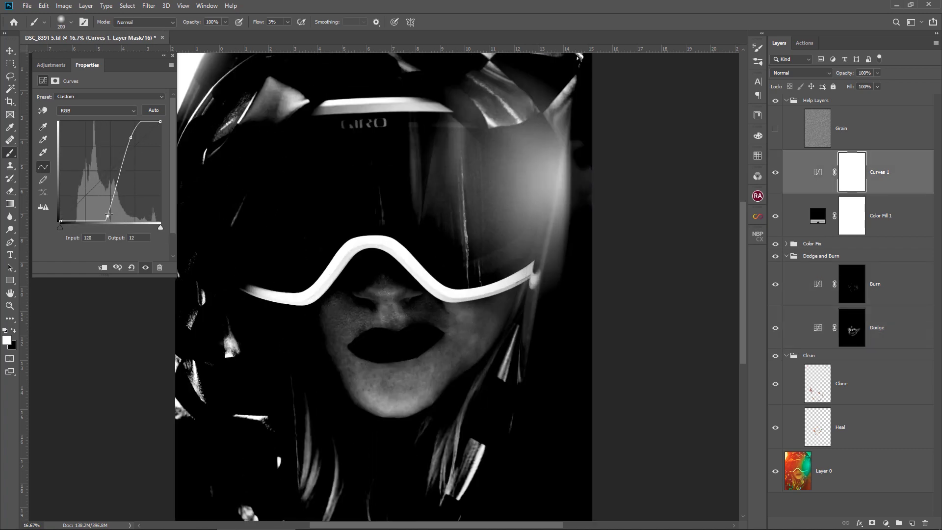
- Dodge and burn the cheek just below the goggle frame with a smaller brush at 2% flow
{"action": "key", "text": "F1"}
{"action": "key", "text": "F2"}
{"action": "key", "text": "F1"}
{"action": "key", "text": "bracketleft"}
{"action": "key", "text": "bracketleft"}
{"action": "key", "text": "bracketleft"}
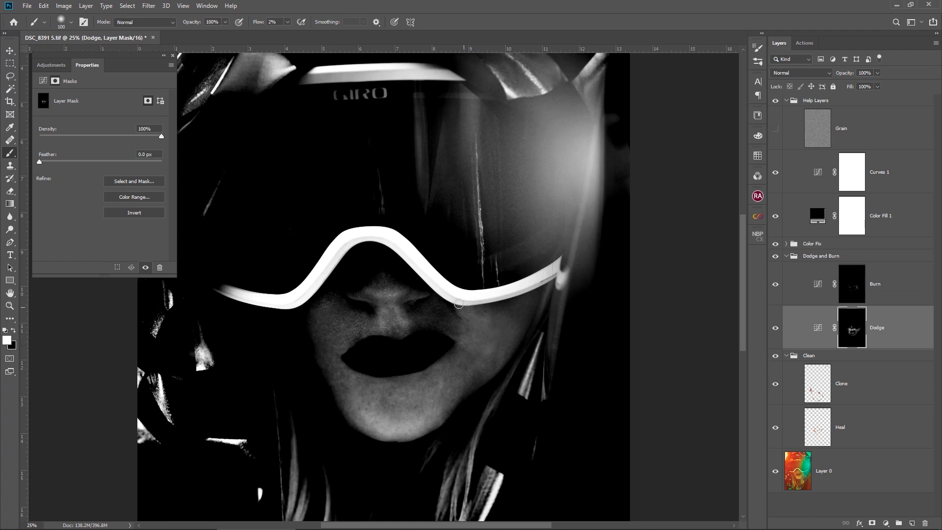
- Even out the skin below the lips and beside the mouth corner on the Dodge and Burn masks at 2% flow
{"action": "key", "text": "F2"}
{"action": "key", "text": "F1"}
{"action": "key", "text": "bracketleft"}
{"action": "key", "text": "bracketleft"}
{"action": "key", "text": "bracketleft"}
{"action": "key", "text": "bracketleft"}
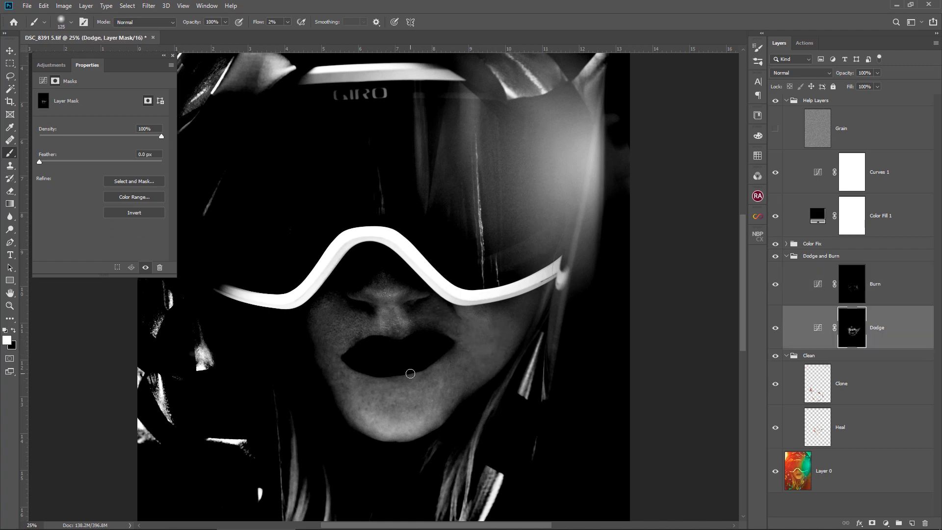
{"action": "key", "text": "F2"}
{"action": "key", "text": "F1"}
{"action": "key", "text": "bracketright"}
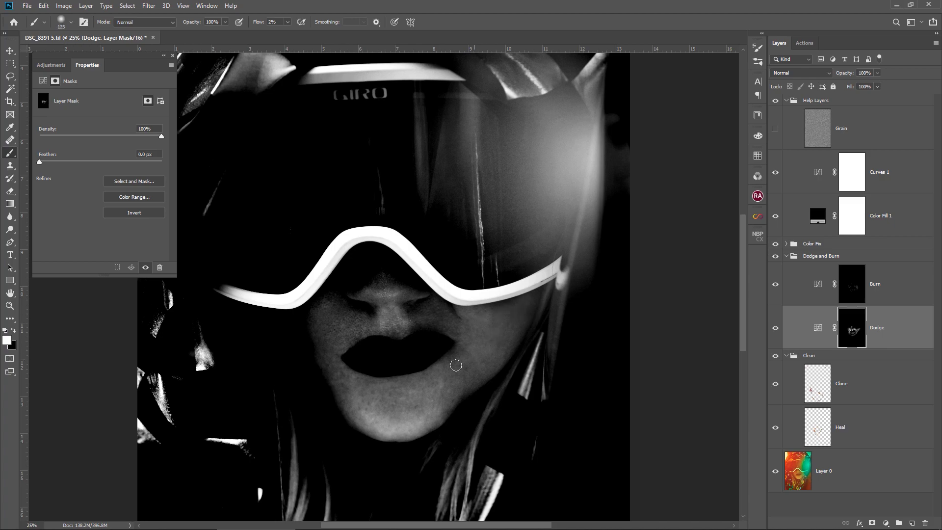
{"action": "key", "text": "bracketleft"}
- Soften the contrast of the Curves 1 help layer and touch up the outer cheek on the Dodge mask
{"action": "left_click", "coordinate": [818, 172]}
{"action": "left_click_drag", "start_coordinate": [94, 215], "coordinate": [92, 210]}
{"action": "key", "text": "F1"}
{"action": "key", "text": "bracketleft"}
{"action": "key", "text": "bracketleft"}
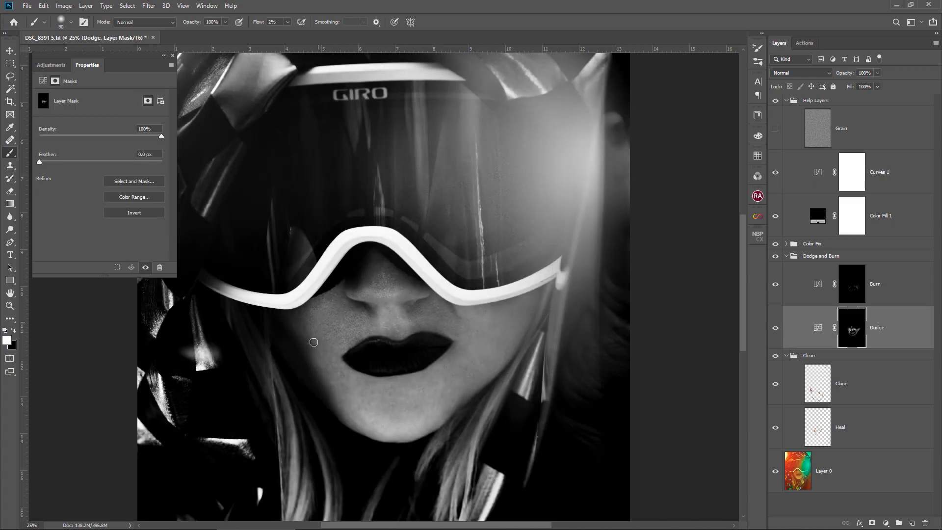
- Finish dodging the face with a larger brush at 2% flow, and hide the help layers to check the whole portrait
{"action": "key", "text": "bracketright"}
{"action": "key", "text": "bracketright"}
{"action": "key", "text": "bracketright"}
{"action": "key", "text": "bracketright"}
{"action": "key", "text": "bracketright"}
{"action": "key", "text": "bracketright"}
{"action": "key", "text": "bracketright"}
{"action": "key", "text": "bracketright"}
{"action": "key", "text": "bracketright"}
{"action": "key", "text": "bracketright"}
{"action": "key", "text": "bracketright"}
{"action": "key", "text": "F3"}
{"action": "key", "text": "ctrl+minus"}
{"action": "key", "text": "ctrl+minus"}
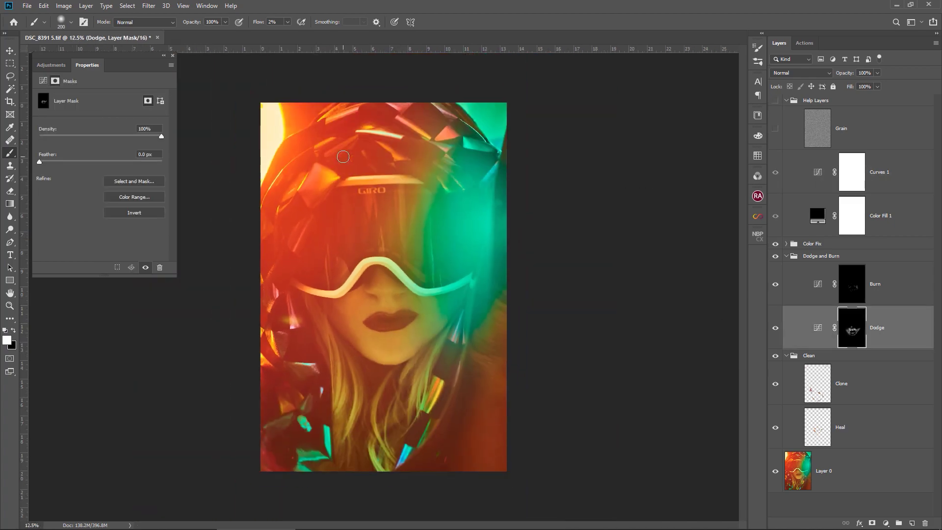
- Run the Dodge and Burn action and move its new Dodge and Burn layers into the existing Dodge and Burn group
{"action": "left_click", "coordinate": [786, 255]}
{"action": "left_click", "coordinate": [807, 43]}
{"action": "left_click", "coordinate": [810, 58]}
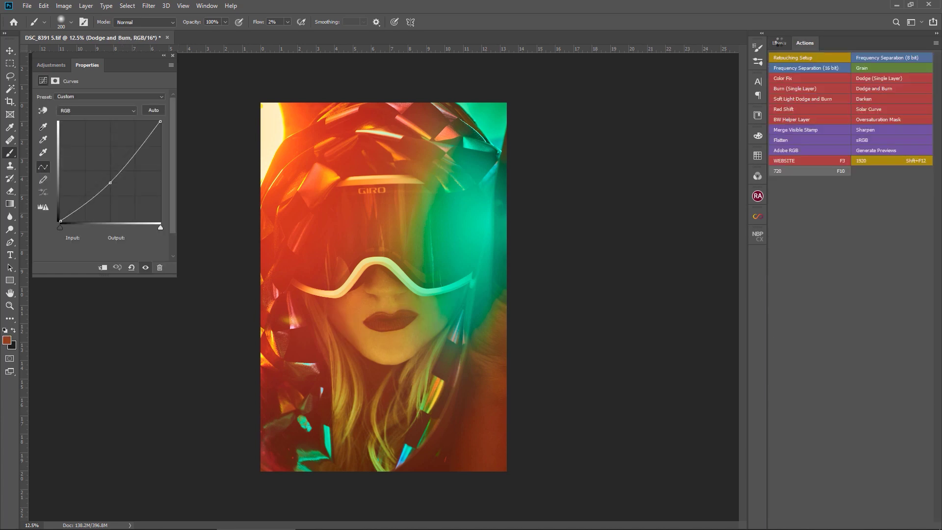
{"action": "left_click", "coordinate": [779, 43]}
{"action": "right_click", "coordinate": [858, 256]}
{"action": "left_click", "coordinate": [798, 192]}
{"action": "left_click", "coordinate": [799, 273]}
{"action": "key", "text": "Delete"}
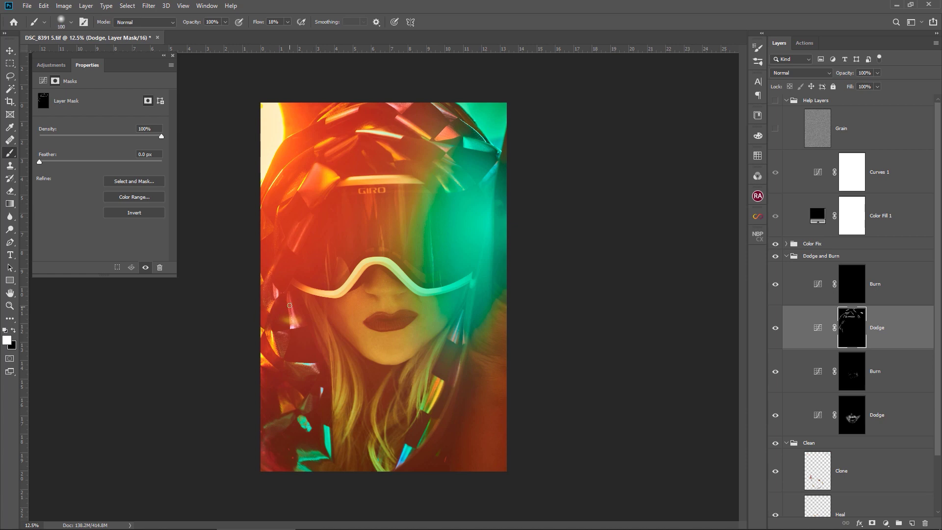
- Brighten the reflective jacket highlights and the hair strands on the upper Dodge mask at 18% flow
{"action": "mouse_move", "coordinate": [274, 375]}
{"action": "left_mouse_down"}
{"action": "mouse_move", "coordinate": [297, 370]}
{"action": "mouse_move", "coordinate": [303, 407]}
{"action": "left_mouse_up"}
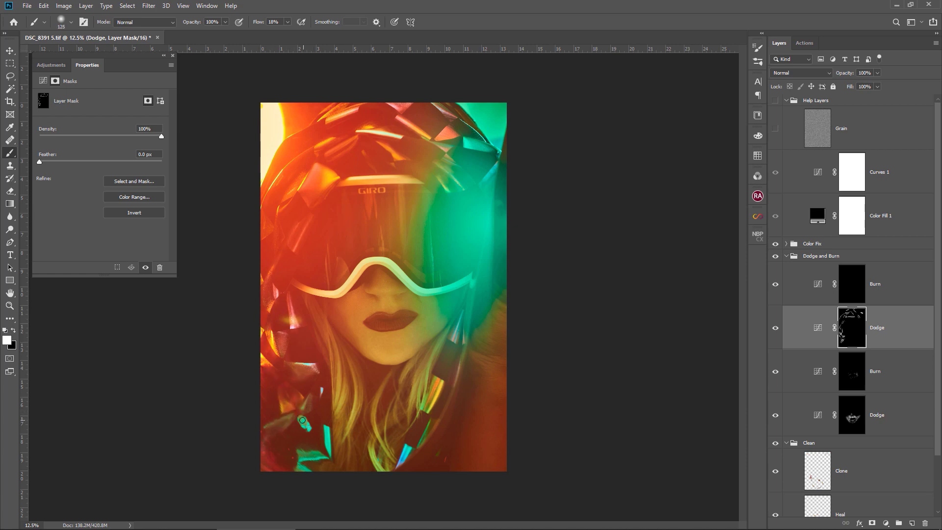
{"action": "key", "text": "r"}
{"action": "left_click_drag", "start_coordinate": [312, 212], "coordinate": [403, 185]}
{"action": "left_click_drag", "start_coordinate": [330, 231], "coordinate": [250, 330]}
{"action": "left_click_drag", "start_coordinate": [309, 294], "coordinate": [254, 342]}
{"action": "mouse_move", "coordinate": [317, 339]}
{"action": "left_mouse_down"}
{"action": "mouse_move", "coordinate": [254, 381]}
{"action": "mouse_move", "coordinate": [297, 361]}
{"action": "mouse_move", "coordinate": [399, 368]}
{"action": "mouse_move", "coordinate": [325, 374]}
{"action": "mouse_move", "coordinate": [395, 372]}
{"action": "left_mouse_up"}
{"action": "key", "text": "e"}
{"action": "key", "text": "b"}
{"action": "key", "text": "bracketright"}
{"action": "key", "text": "bracketright"}
{"action": "key", "text": "bracketleft"}
{"action": "key", "text": "bracketleft"}
{"action": "key", "text": "bracketleft"}
{"action": "key", "text": "Escape"}
{"action": "key", "text": "ctrl+minus"}
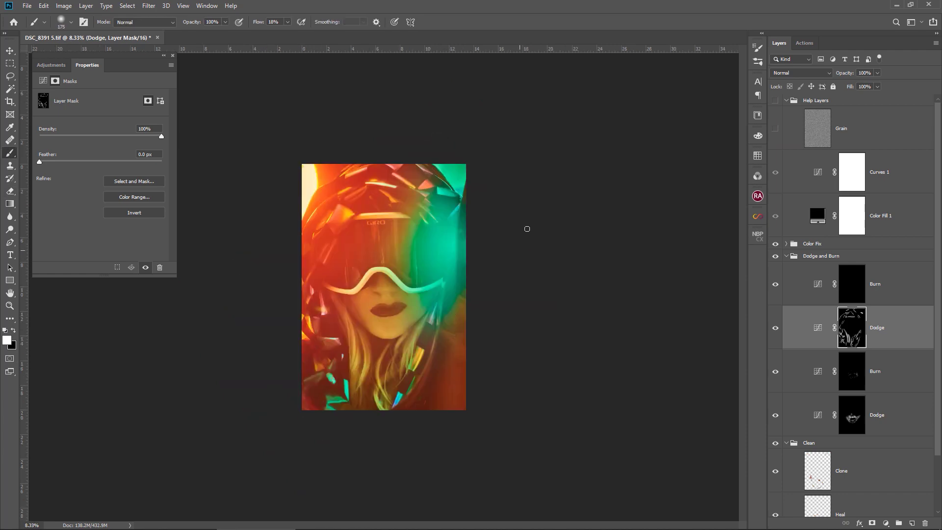
- Brighten the orange area beside the hair with a much larger brush on the upper Dodge mask
{"action": "key", "text": "bracketright"}
{"action": "key", "text": "bracketright"}
{"action": "key", "text": "bracketright"}
{"action": "key", "text": "bracketright"}
{"action": "key", "text": "bracketright"}
{"action": "key", "text": "bracketright"}
{"action": "key", "text": "bracketright"}
{"action": "key", "text": "bracketright"}
{"action": "key", "text": "bracketright"}
{"action": "key", "text": "bracketright"}
{"action": "key", "text": "bracketright"}
{"action": "key", "text": "bracketright"}
{"action": "key", "text": "bracketright"}
{"action": "key", "text": "bracketright"}
{"action": "key", "text": "bracketright"}
{"action": "key", "text": "bracketright"}
{"action": "key", "text": "bracketright"}
{"action": "key", "text": "bracketright"}
{"action": "left_click_drag", "start_coordinate": [470, 273], "coordinate": [444, 392]}
{"action": "left_click_drag", "start_coordinate": [445, 392], "coordinate": [477, 284]}
- Brighten the thin reflections on the goggle lens with a small brush on the upper Dodge mask
{"action": "key", "text": "alt+bracketright"}
{"action": "key", "text": "bracketleft"}
{"action": "key", "text": "bracketleft"}
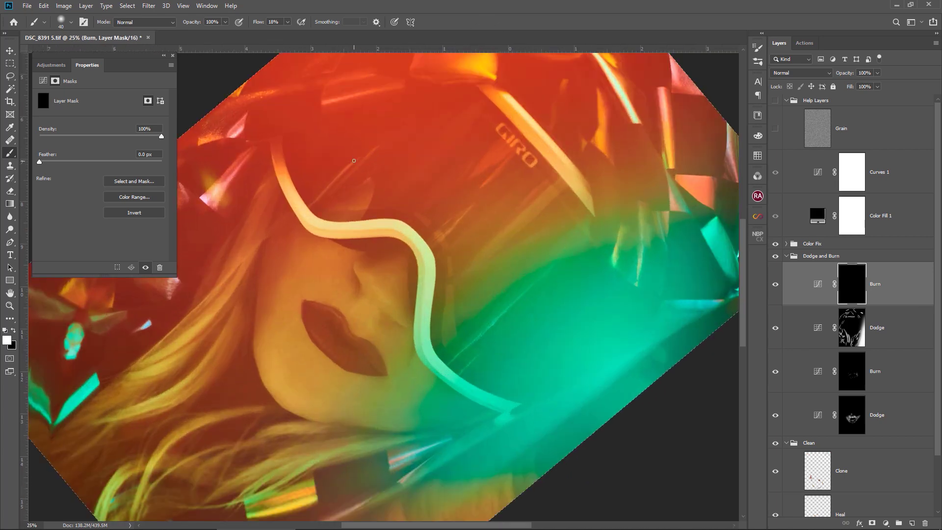
{"action": "key", "text": "alt+bracketleft"}
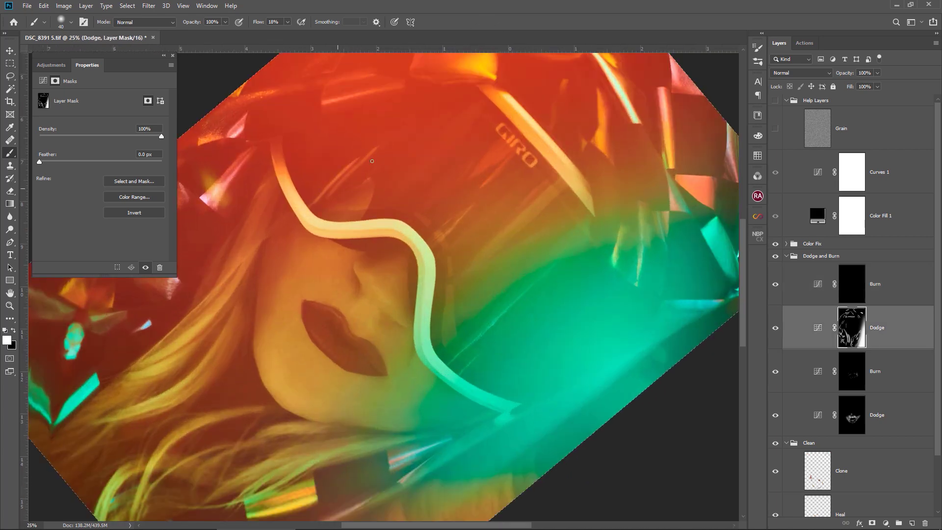
- Lower the brush flow to 1% and softly dodge the goggles and hair beside the cheek on the upper Dodge mask
{"action": "key", "text": "bracketright"}
{"action": "key", "text": "bracketright"}
{"action": "key", "text": "bracketright"}
{"action": "key", "text": "bracketright"}
{"action": "key", "text": "bracketright"}
{"action": "key", "text": "bracketright"}
{"action": "key", "text": "bracketright"}
{"action": "key", "text": "bracketright"}
{"action": "key", "text": "bracketright"}
{"action": "key", "text": "bracketright"}
{"action": "left_click_drag", "start_coordinate": [287, 22], "coordinate": [277, 34]}
{"action": "key", "text": "bracketleft"}
{"action": "key", "text": "bracketleft"}
{"action": "key", "text": "bracketleft"}
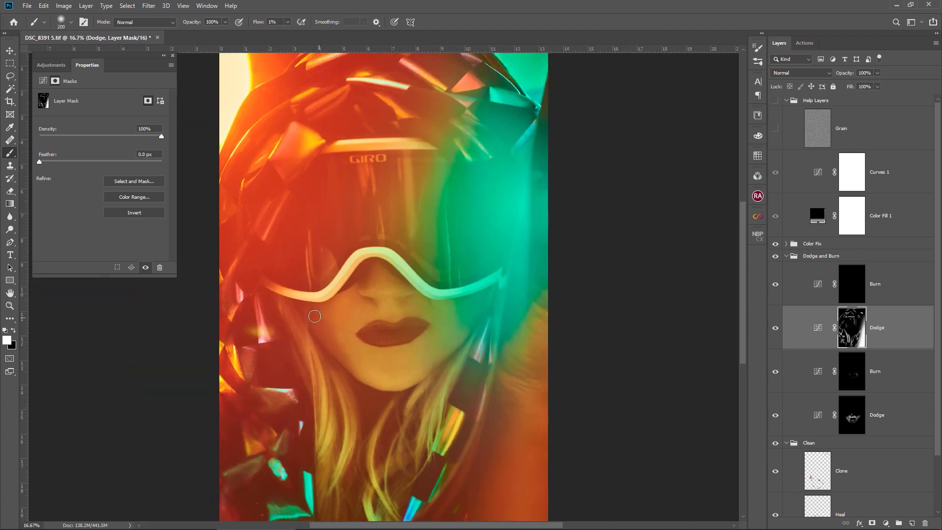
- Collapse the Dodge and Burn group and examine the whole portrait with the interface panels hidden
{"action": "key", "text": "alt+bracketright"}
{"action": "key", "text": "alt+bracketleft"}
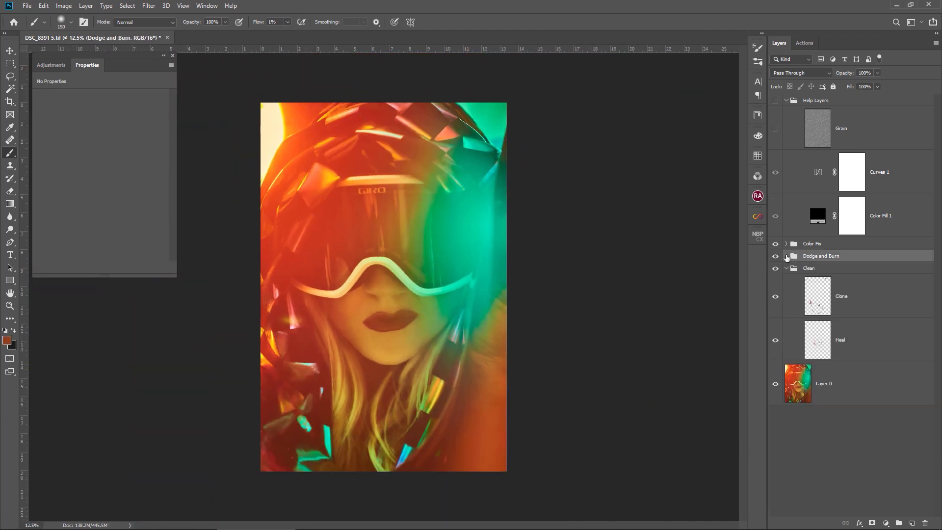
{"action": "key", "text": "Tab"}
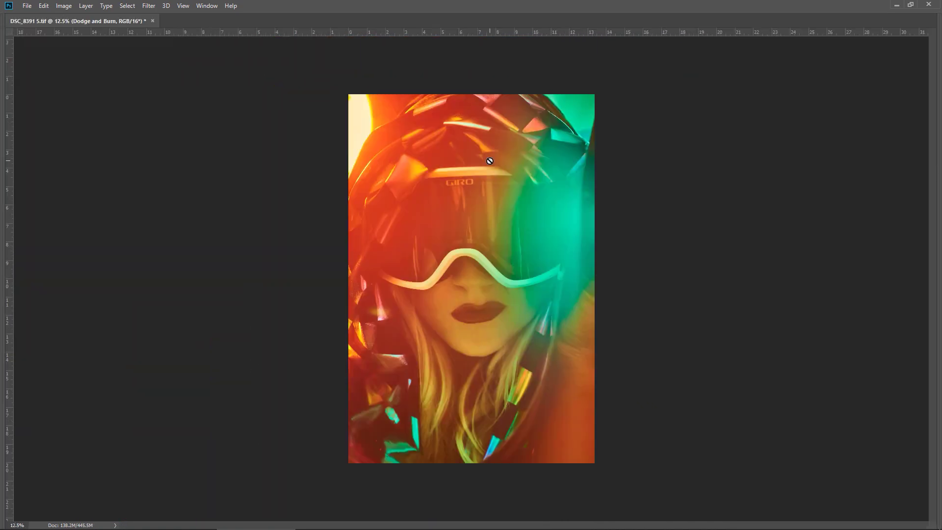